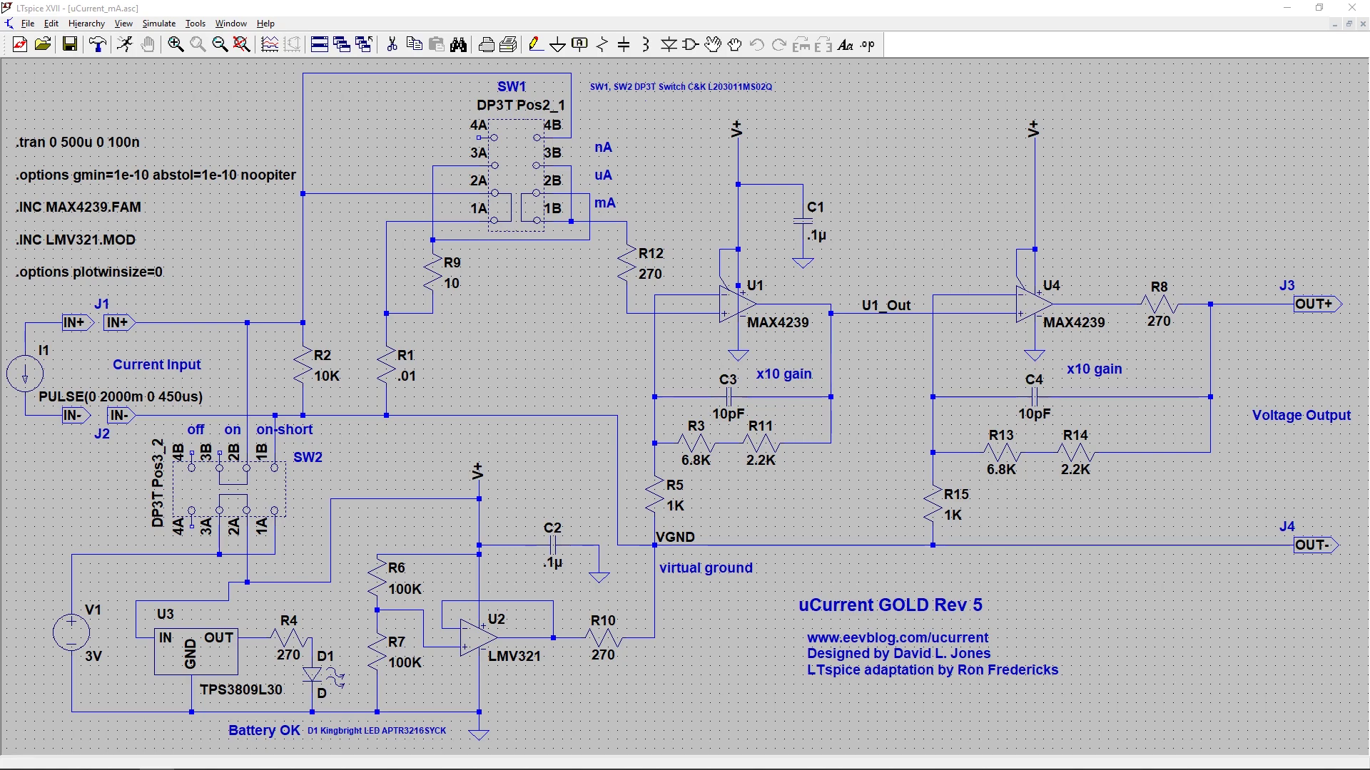
Switch to the Chrome window showing the EEVblog uCurrent GOLD product page
key("alt+Tab")
Scroll to the uCurrent GOLD specifications, then minimize the browser to reveal uCurrent_mA.asc
left_click_drag(590, 49, 577, 48)
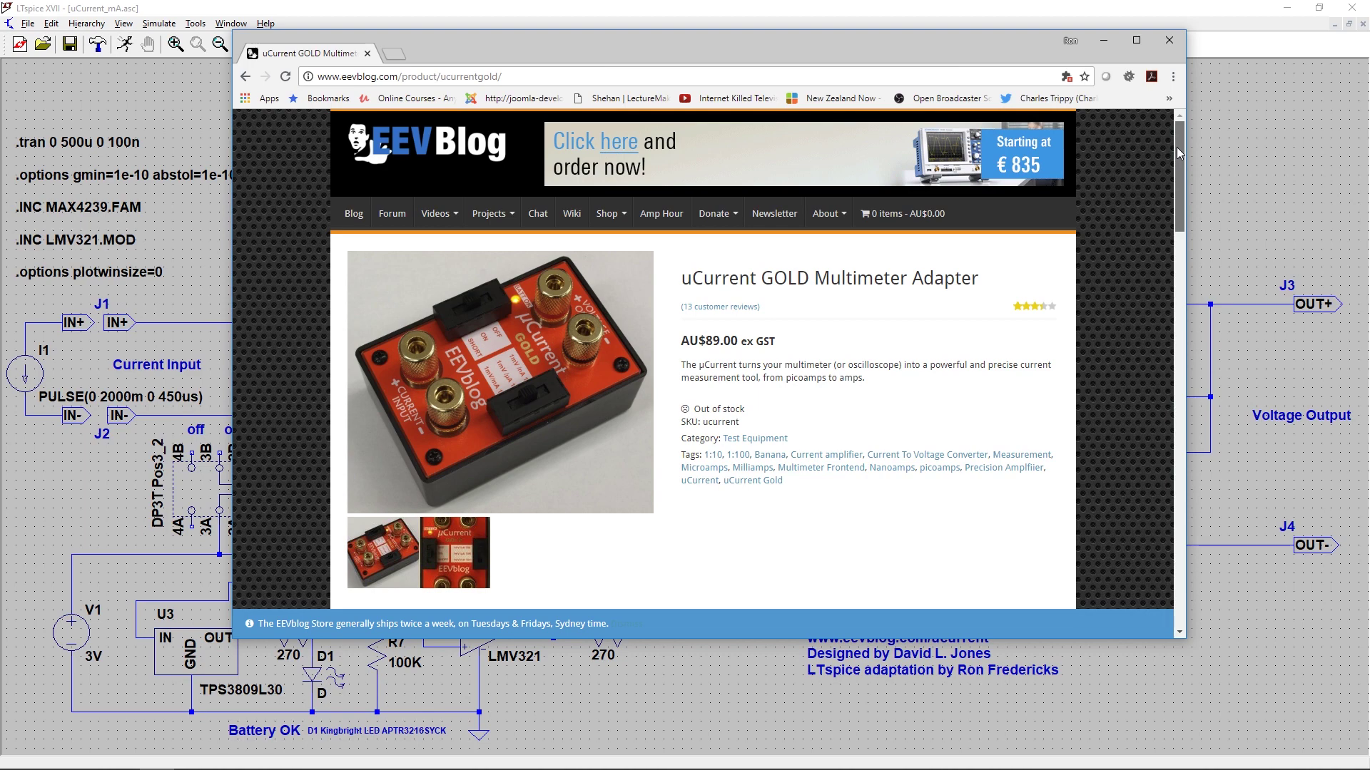
left_click_drag(1176, 148, 1216, 336)
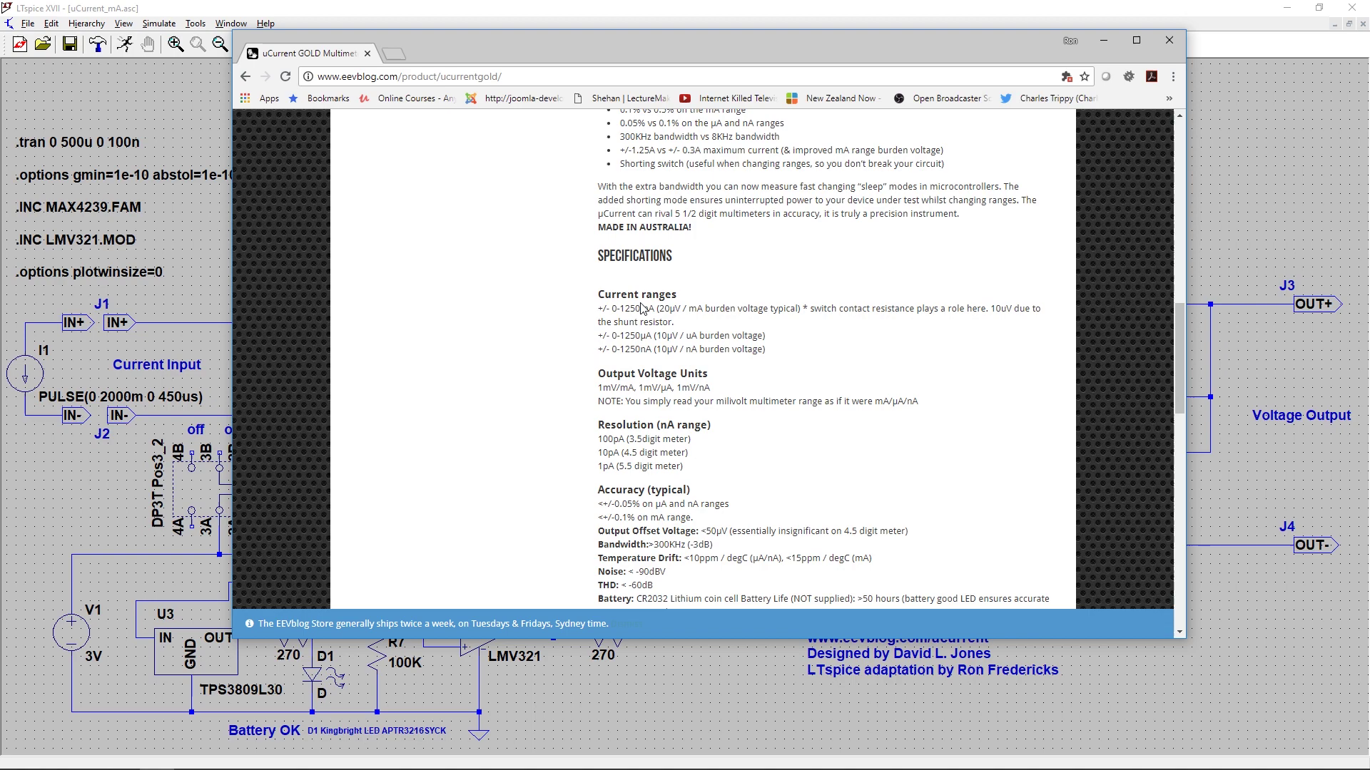
left_click(1103, 41)
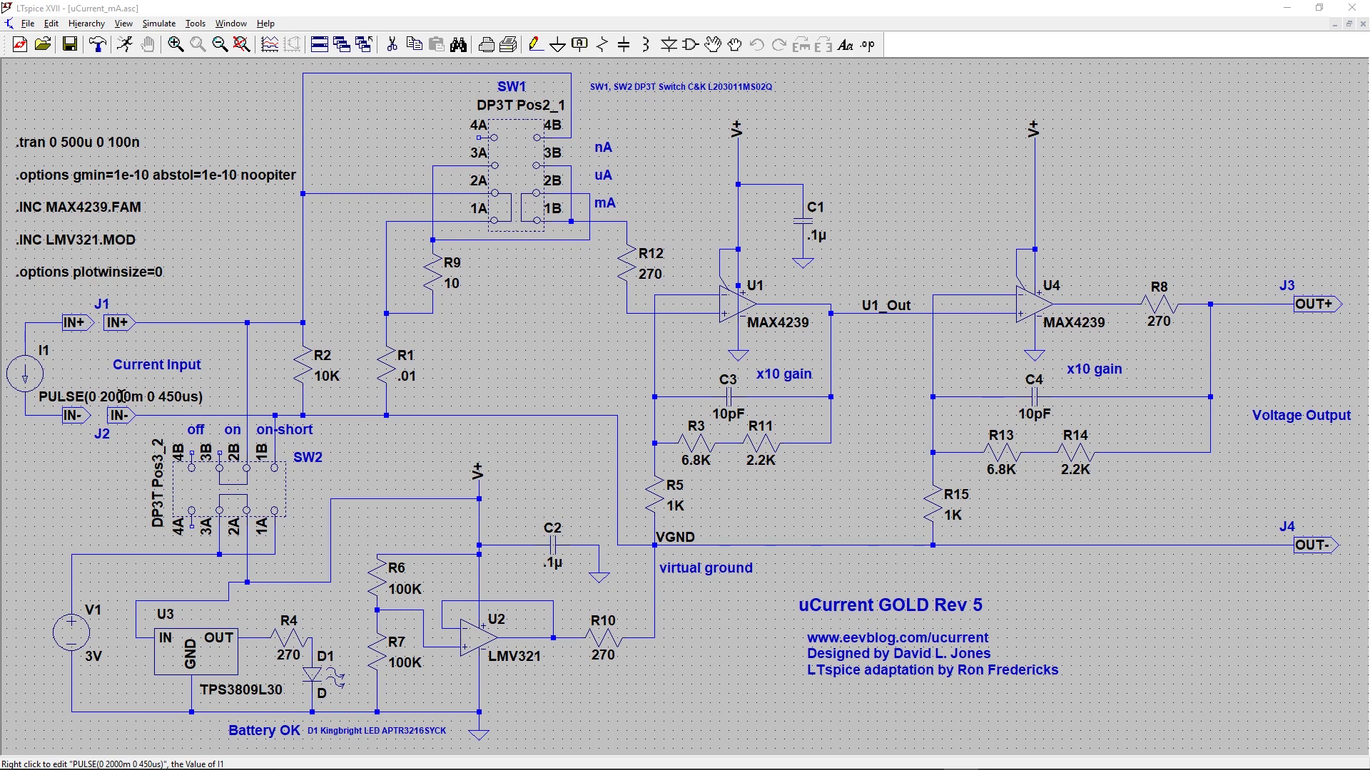
Run the transient simulation and bring Task Manager to the screen centre
left_click(126, 46)
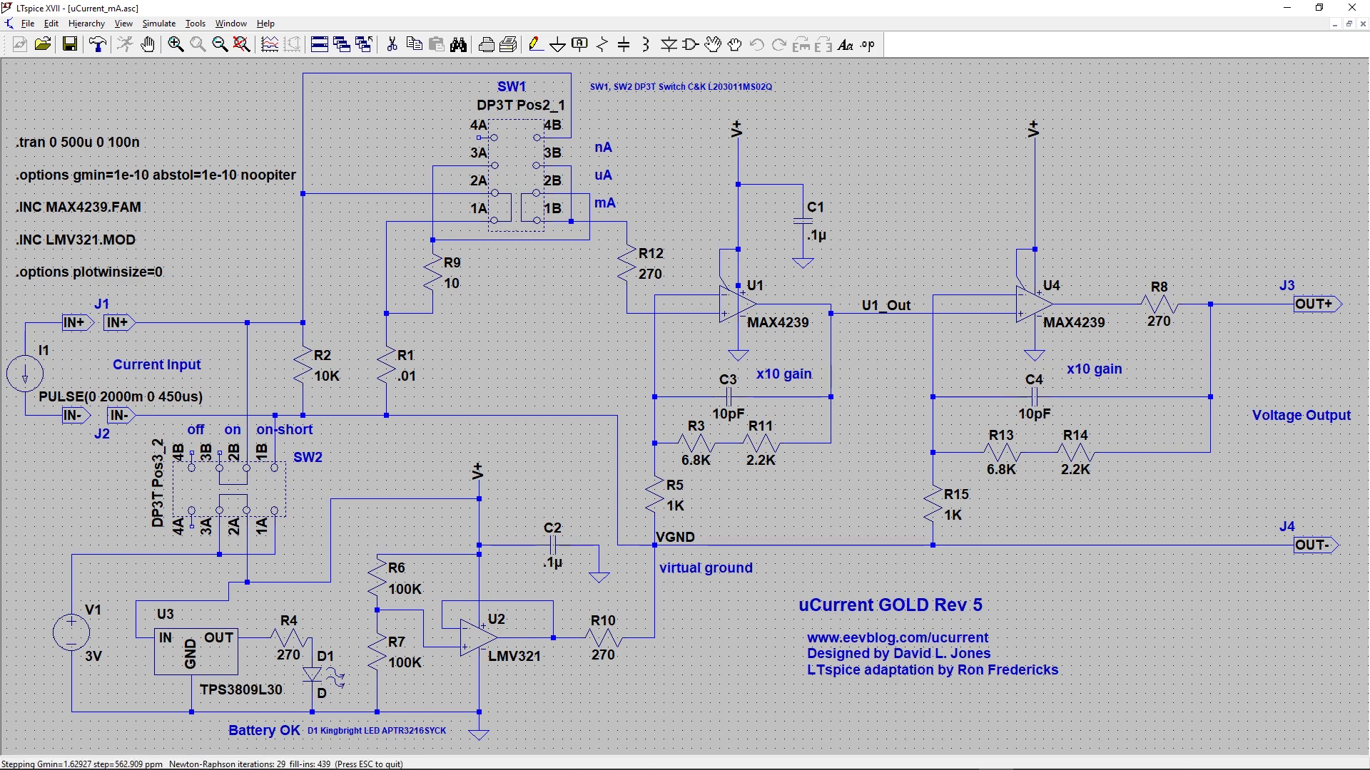
key("ctrl+shift+Escape")
left_click_drag(1326, 257, 535, 194)
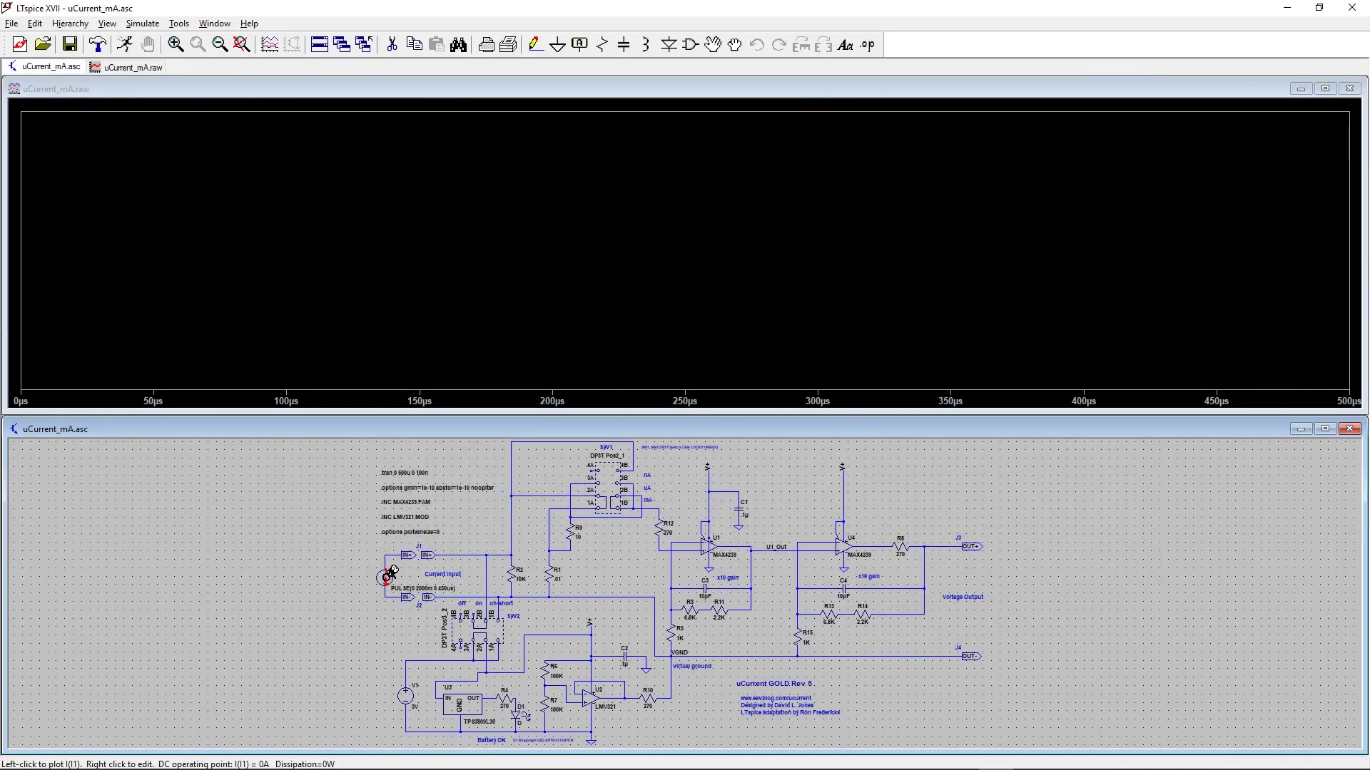
Plot I(I1) and an olive V(OUT+,OUT-) trace, then enlarge the waveform pane
left_click(389, 573)
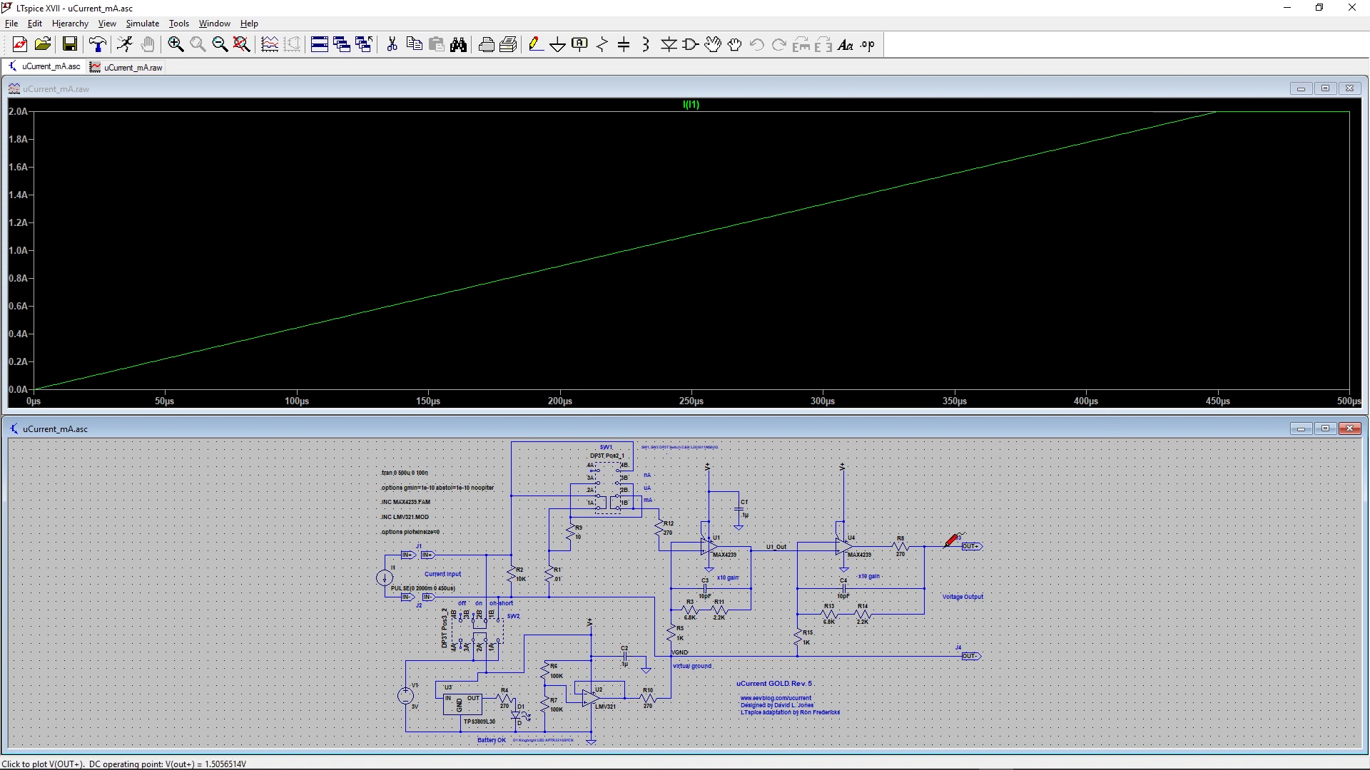
left_click_drag(944, 547, 913, 654)
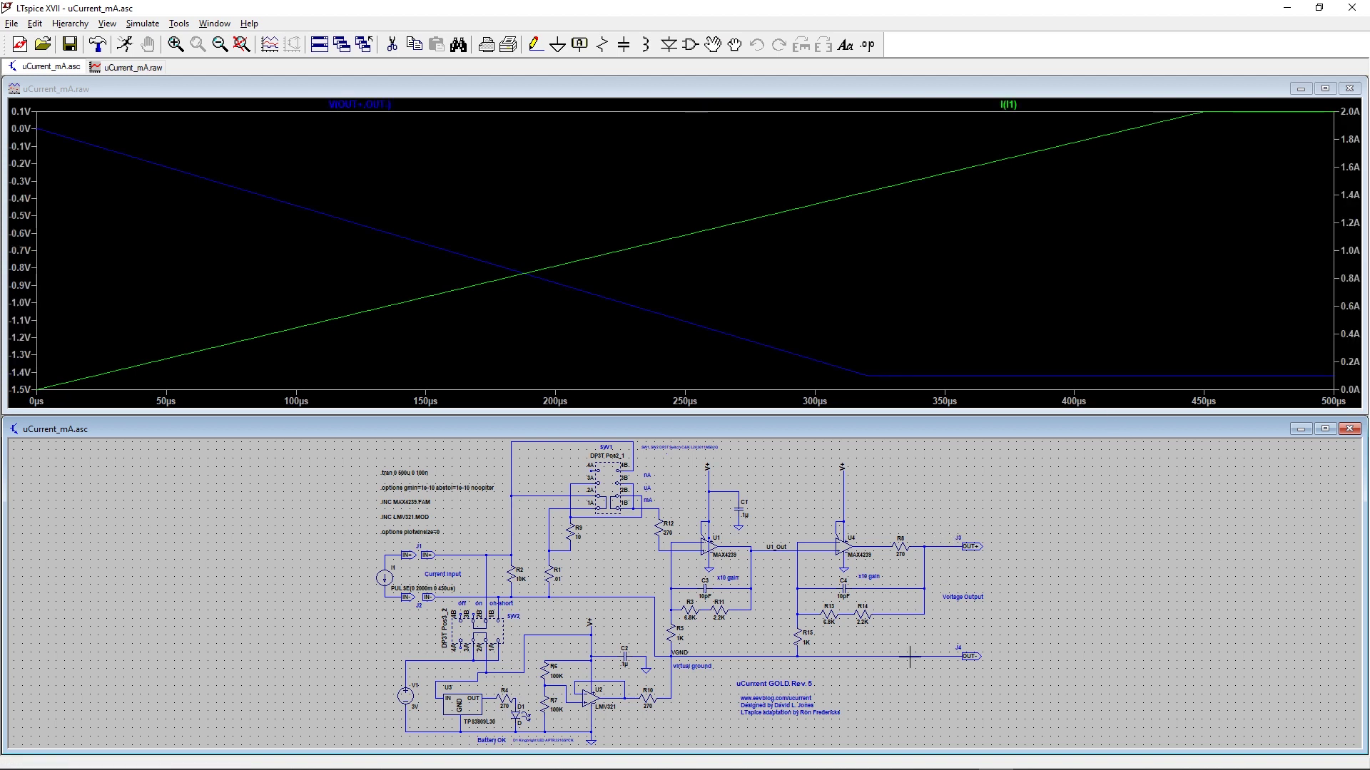
right_click(361, 106)
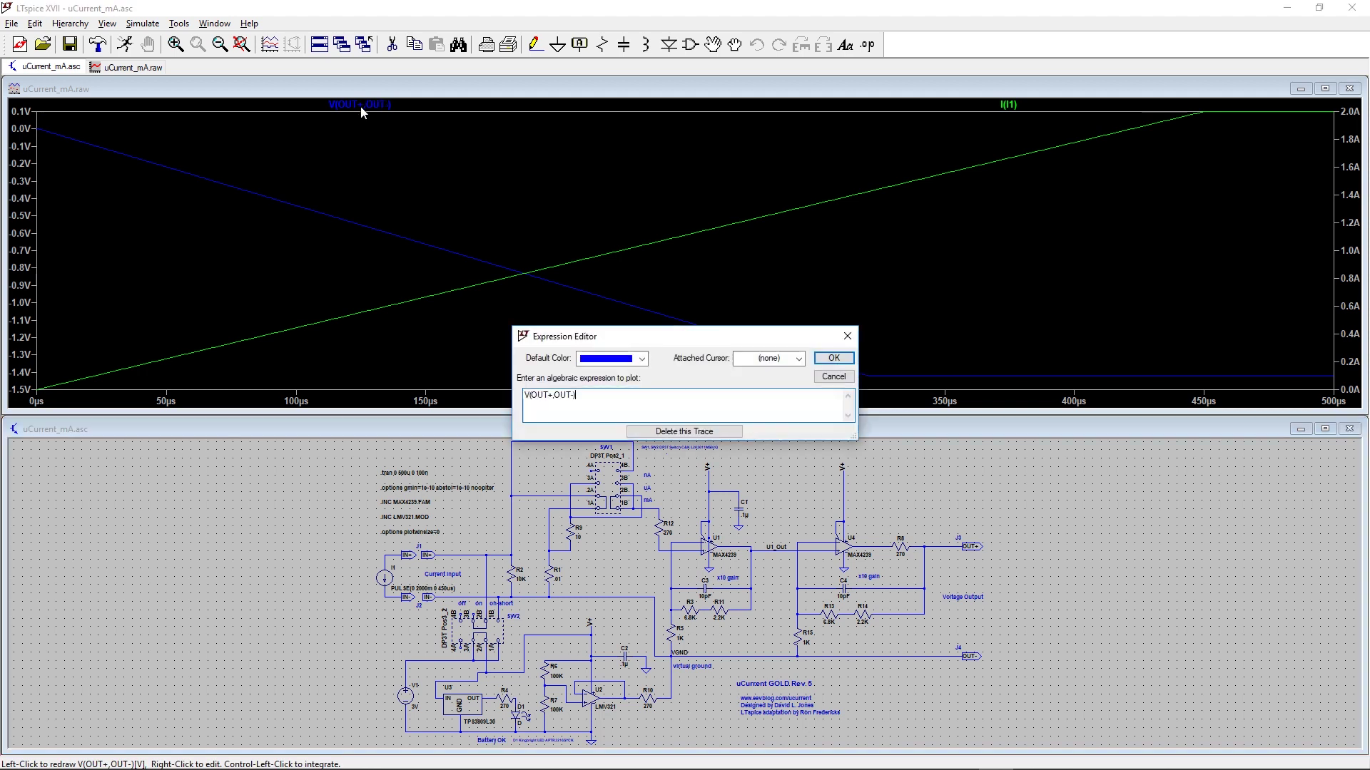
left_click(642, 358)
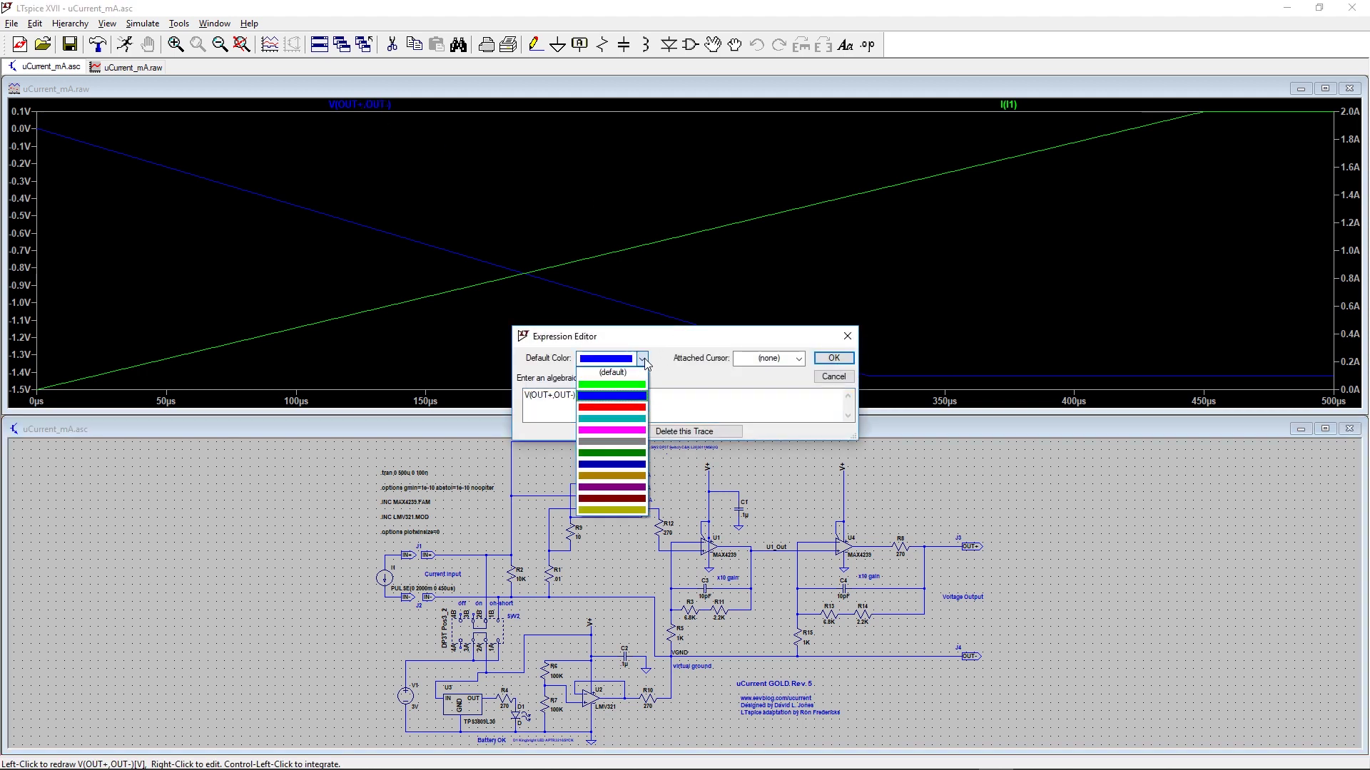
left_click(637, 476)
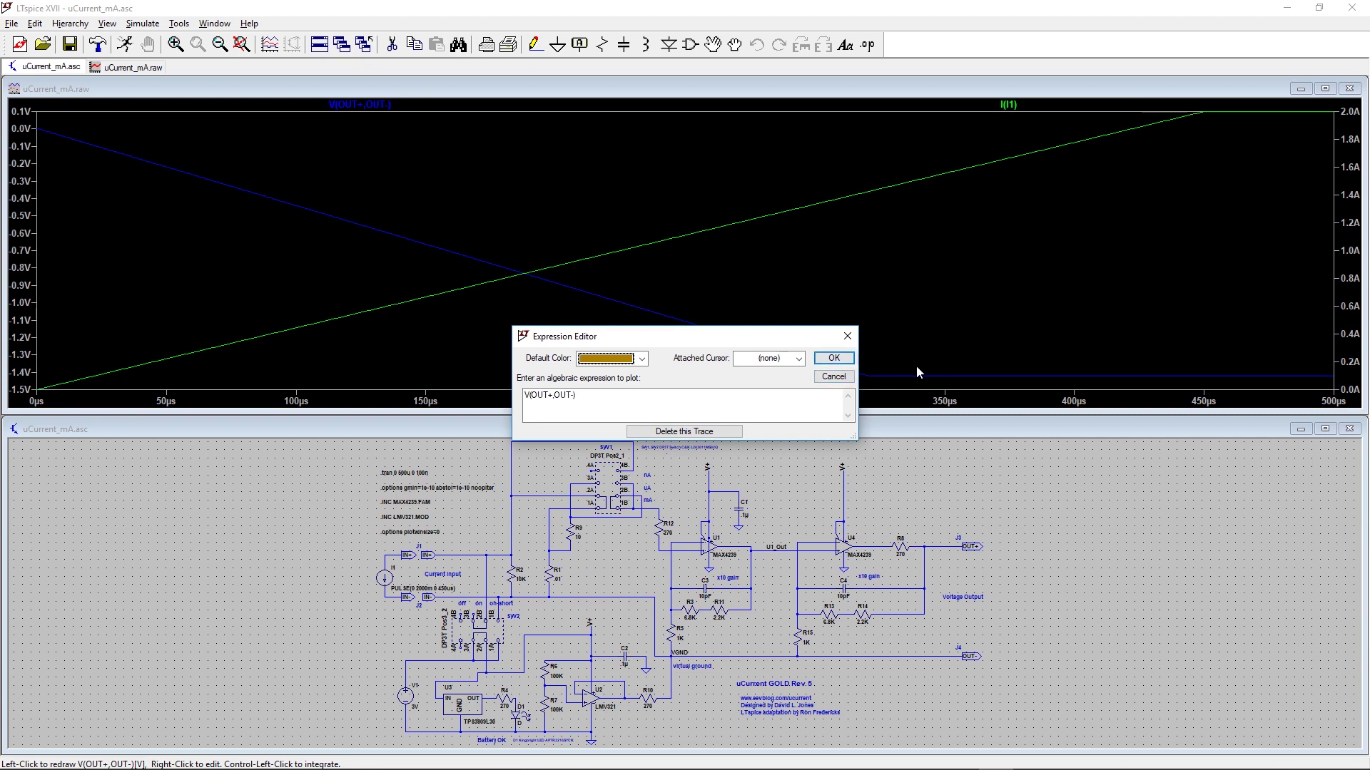
left_click(833, 358)
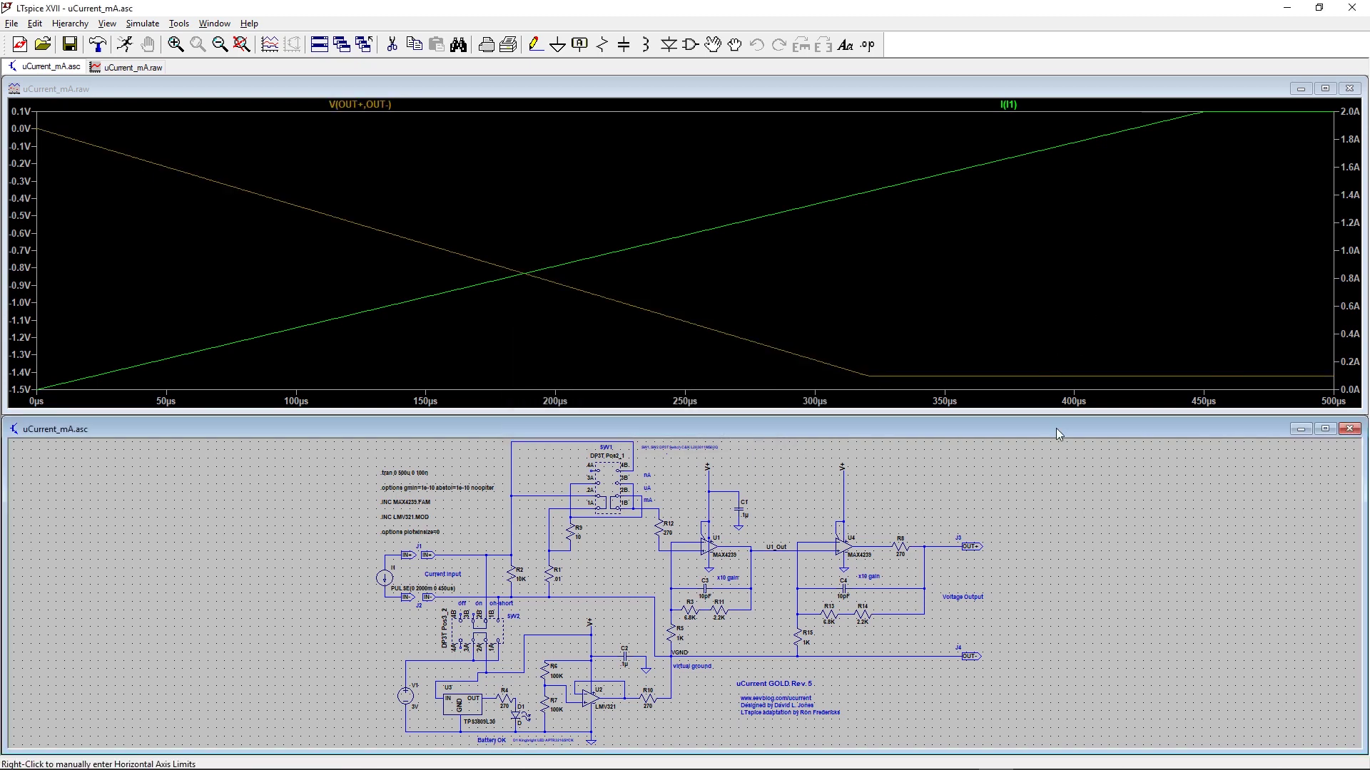
left_click_drag(1031, 419, 1033, 492)
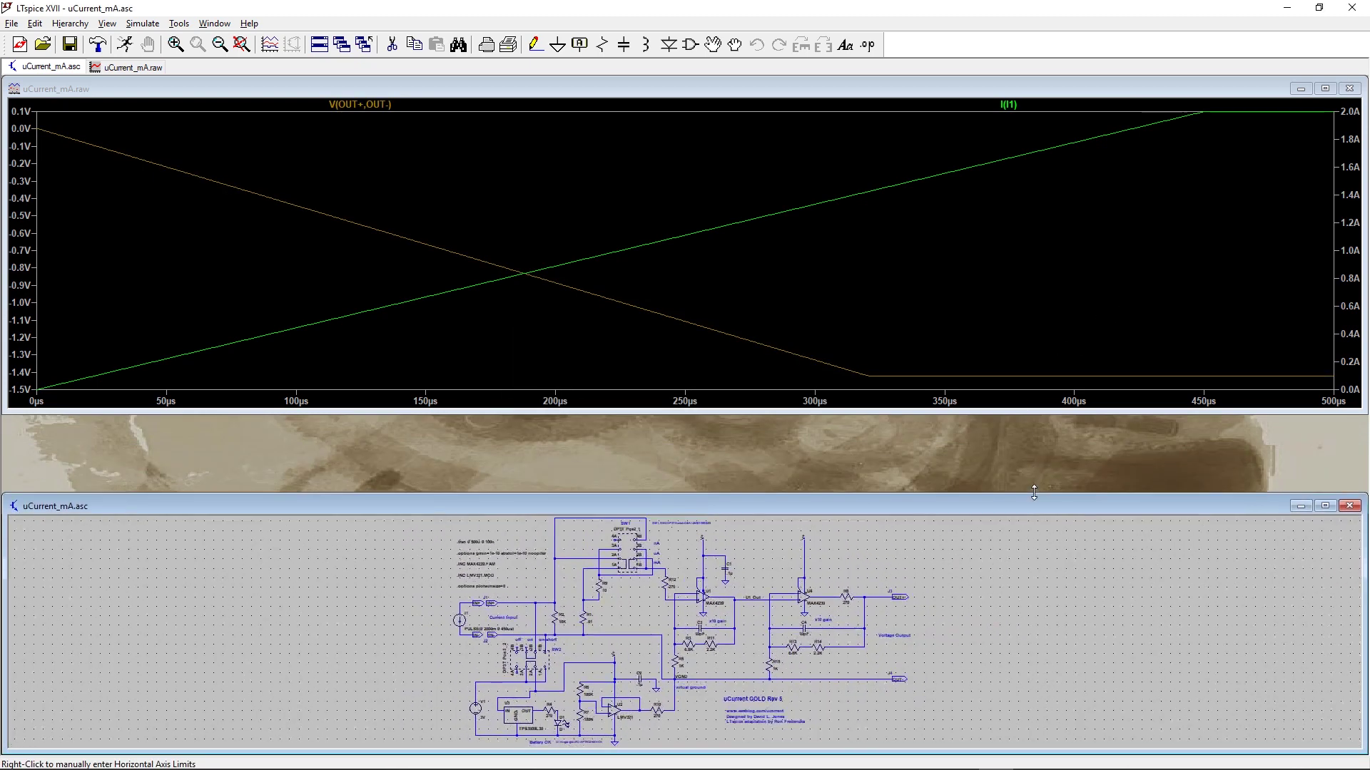
left_click_drag(1022, 415, 1024, 490)
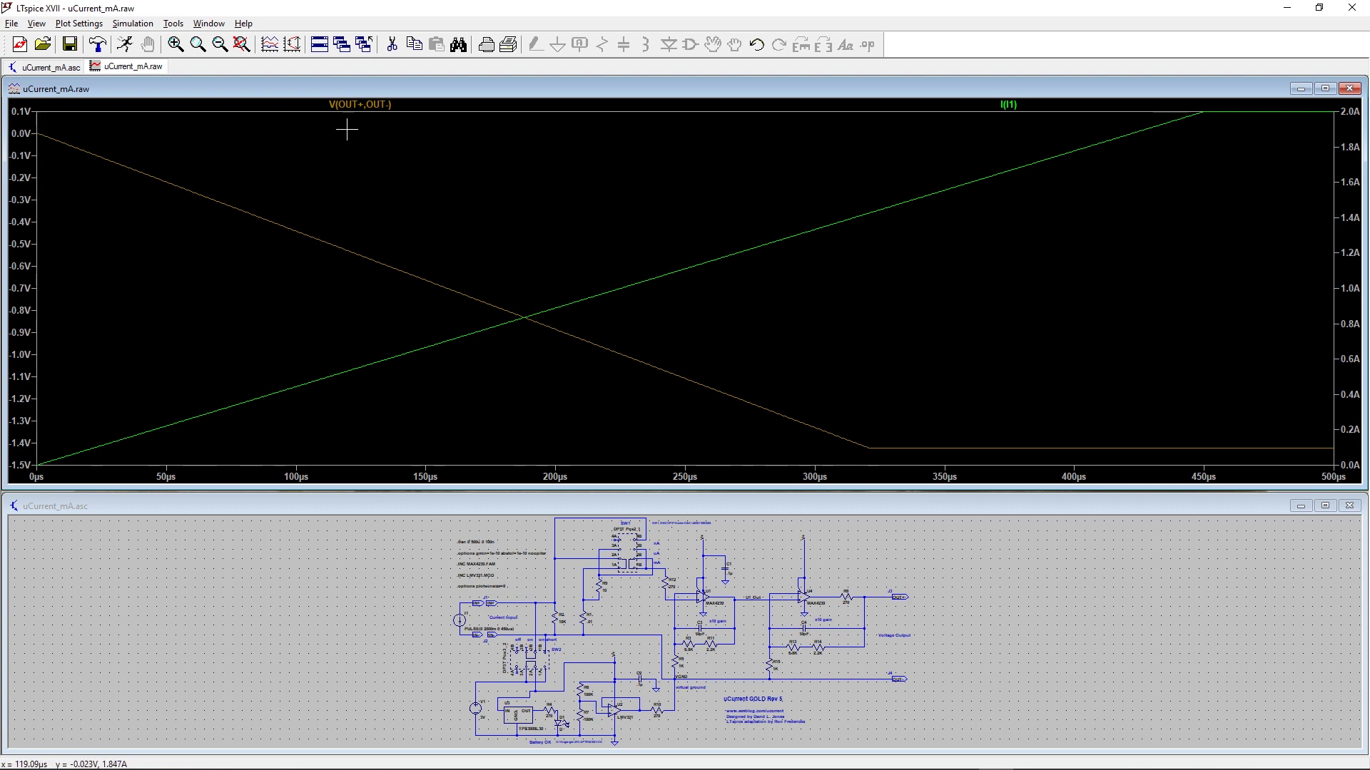
left_click(348, 106)
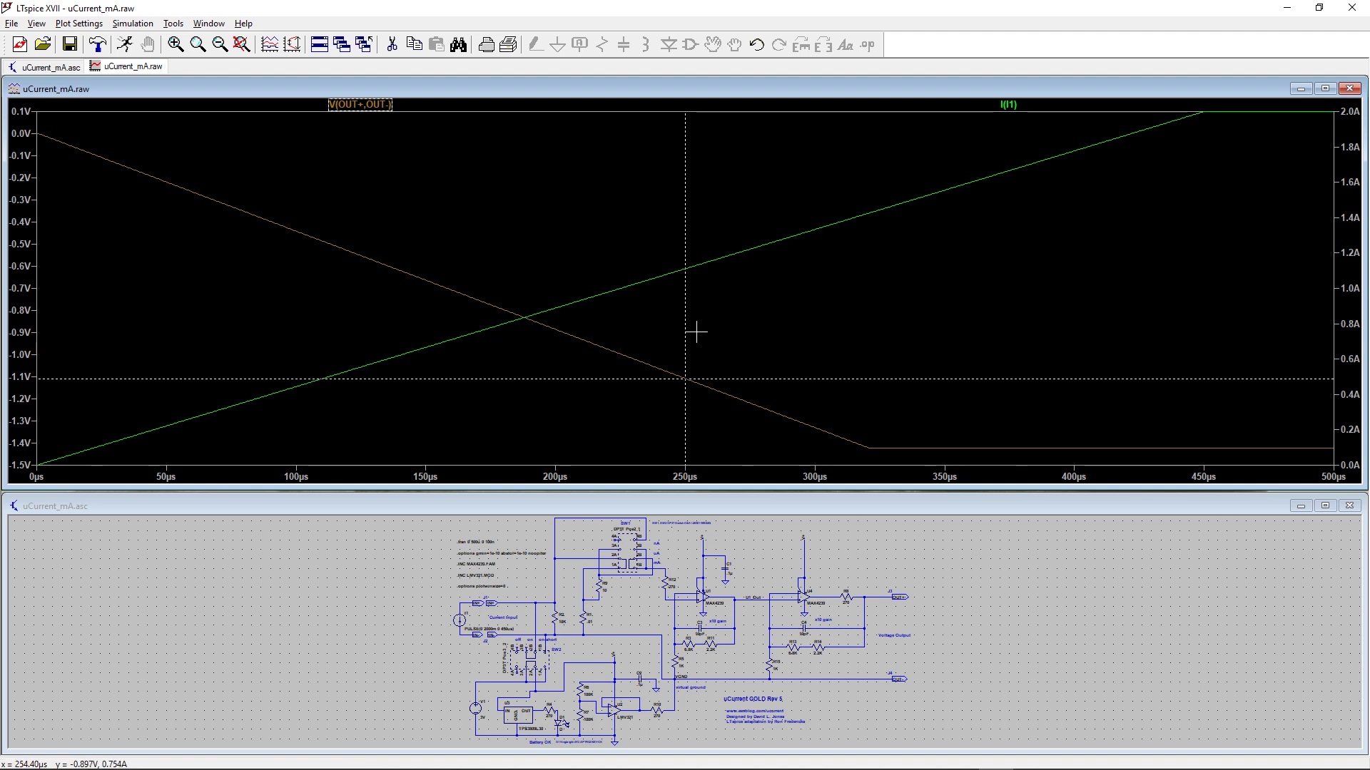
left_click_drag(685, 330, 768, 355)
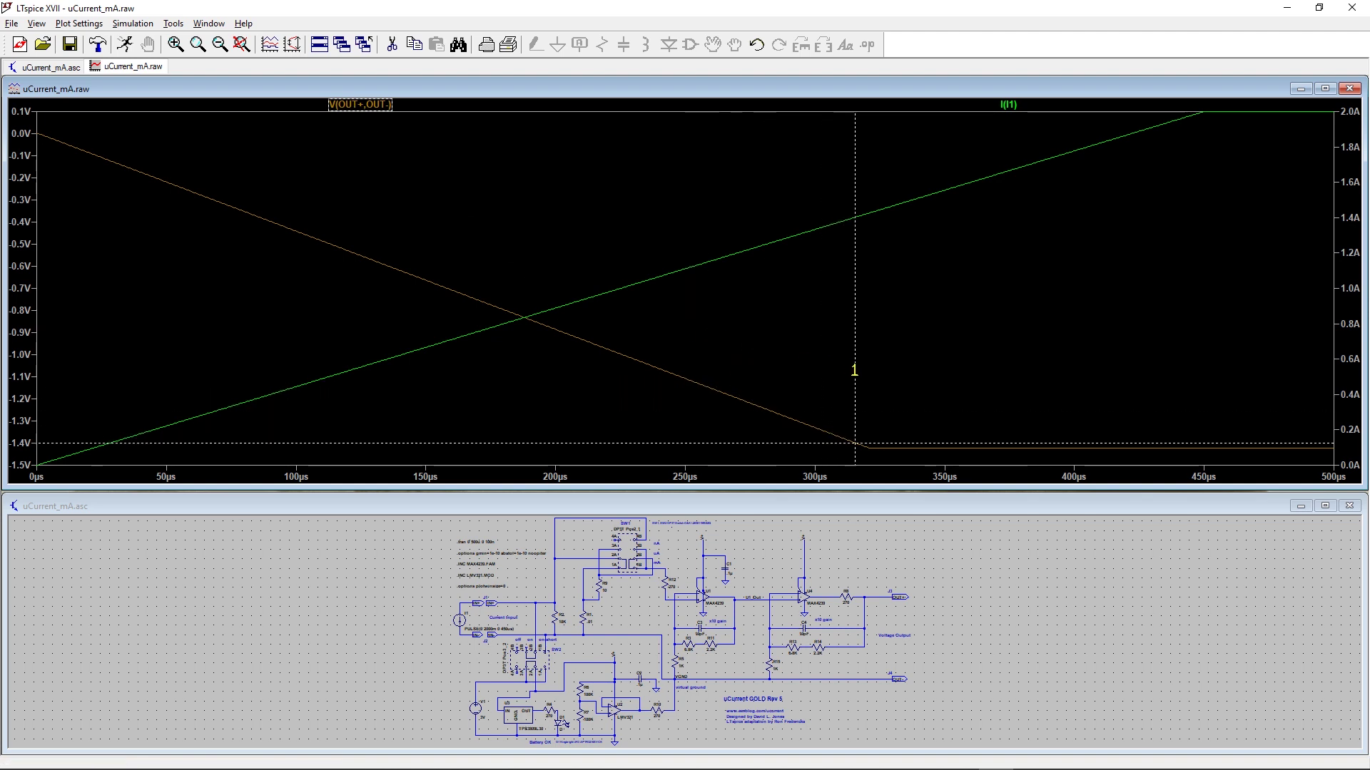
right_click(1017, 105)
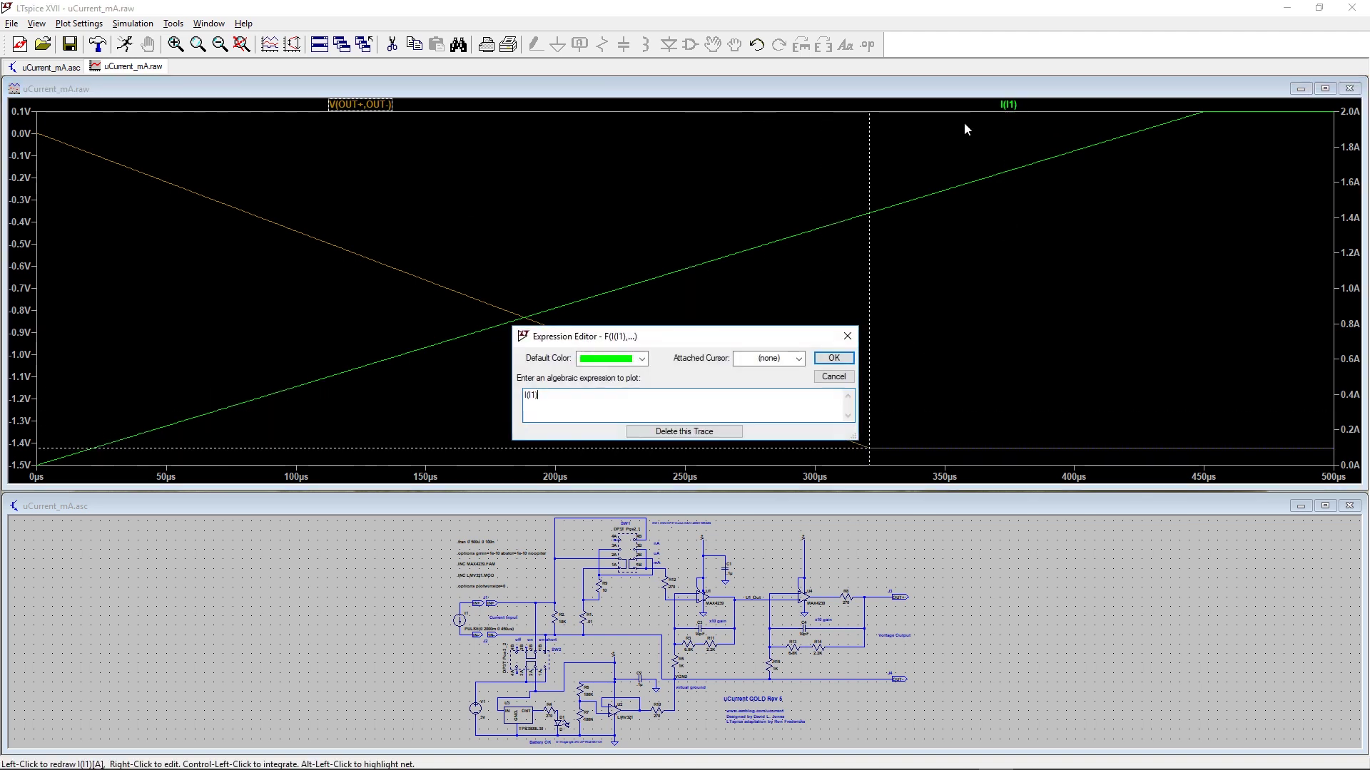
left_click(798, 359)
left_click(788, 396)
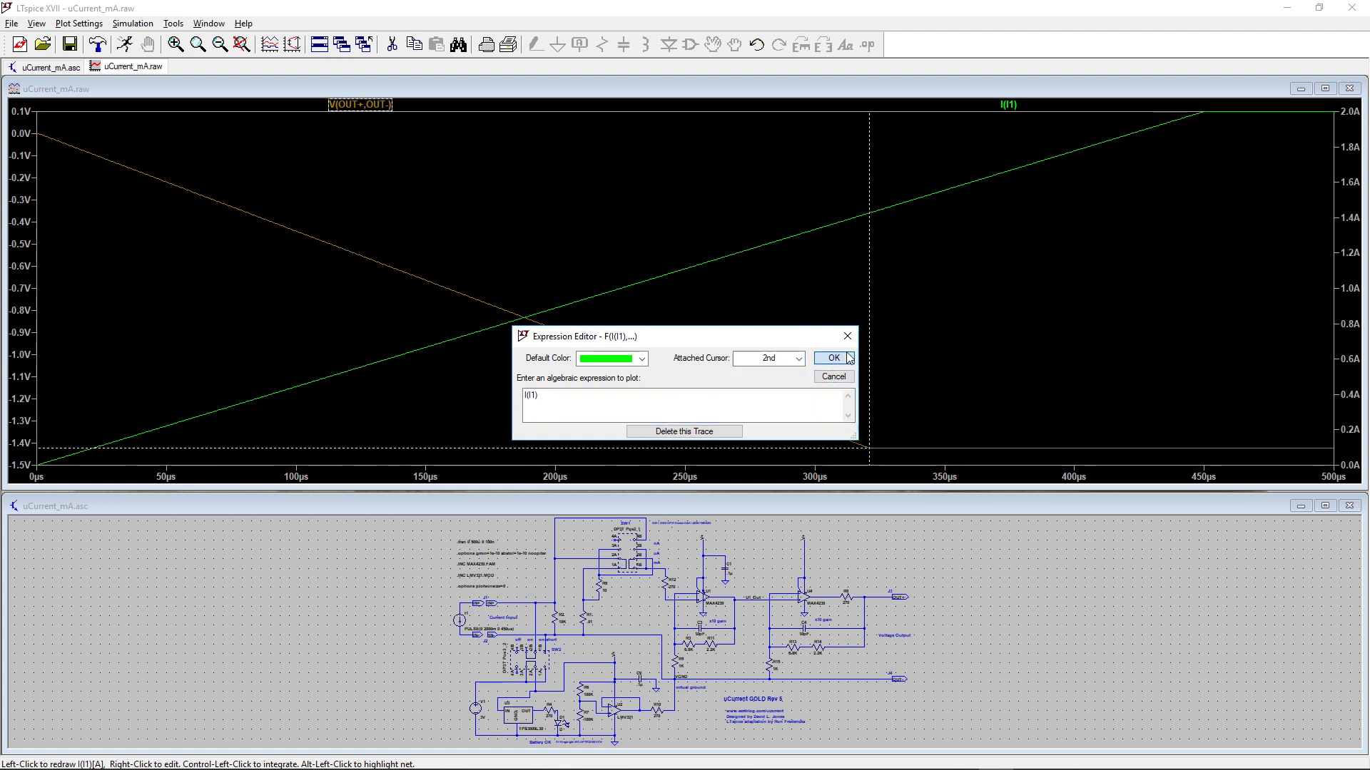
left_click(833, 357)
left_click_drag(684, 236, 859, 247)
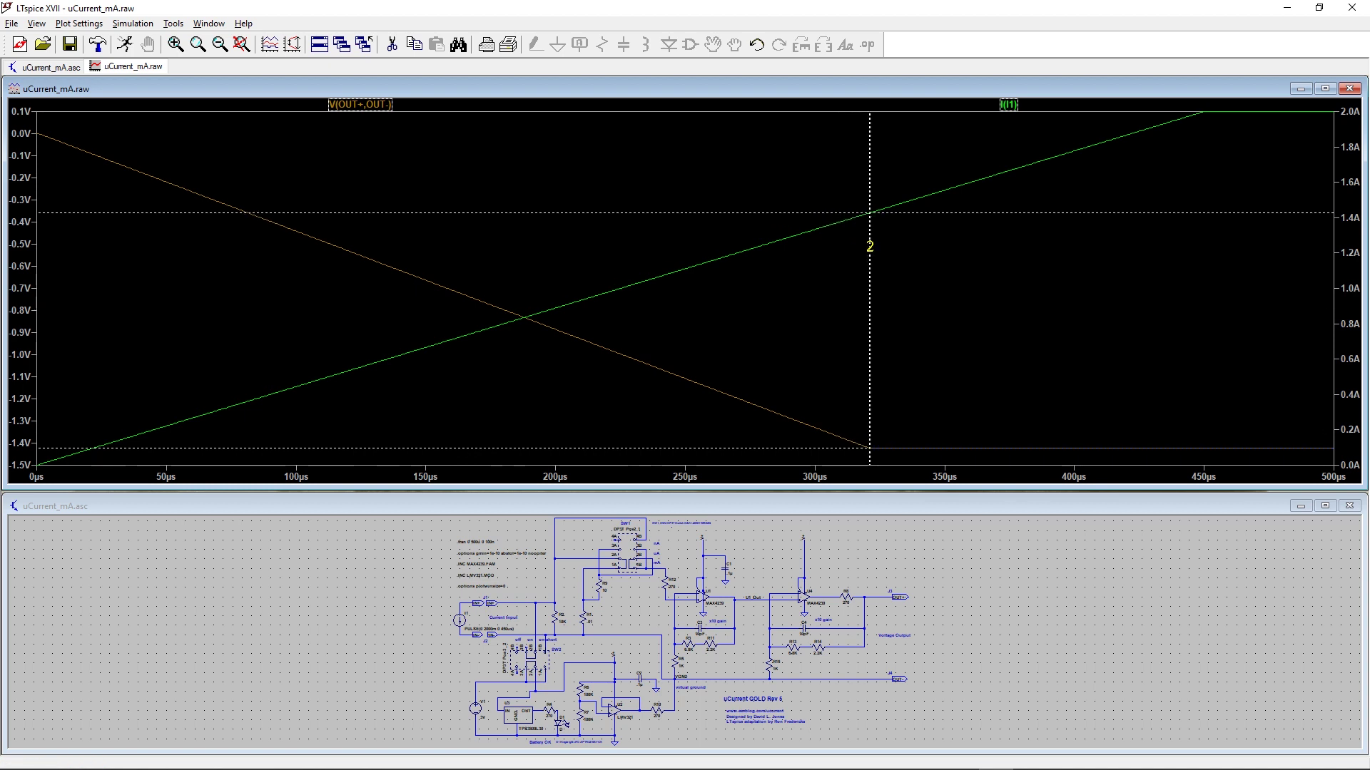
left_click_drag(1053, 375, 1042, 260)
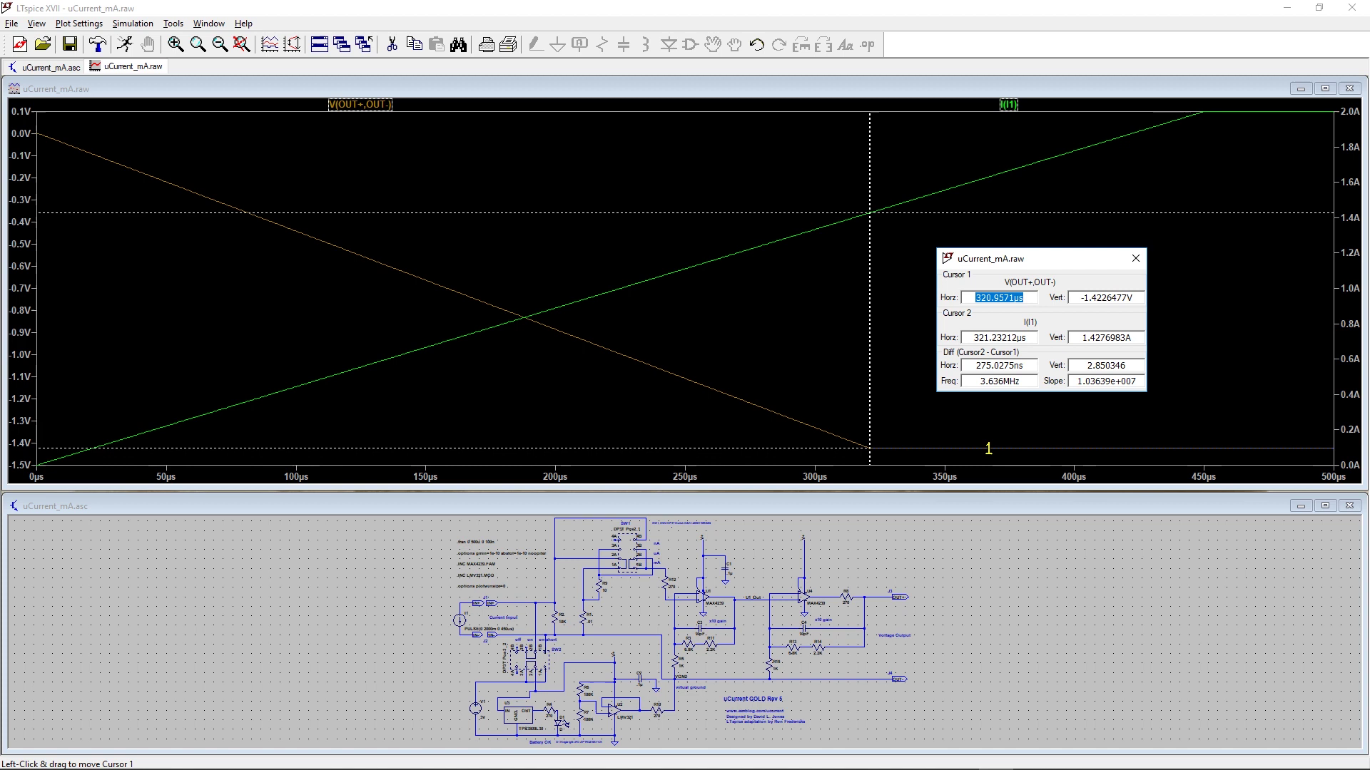
left_click(1135, 259)
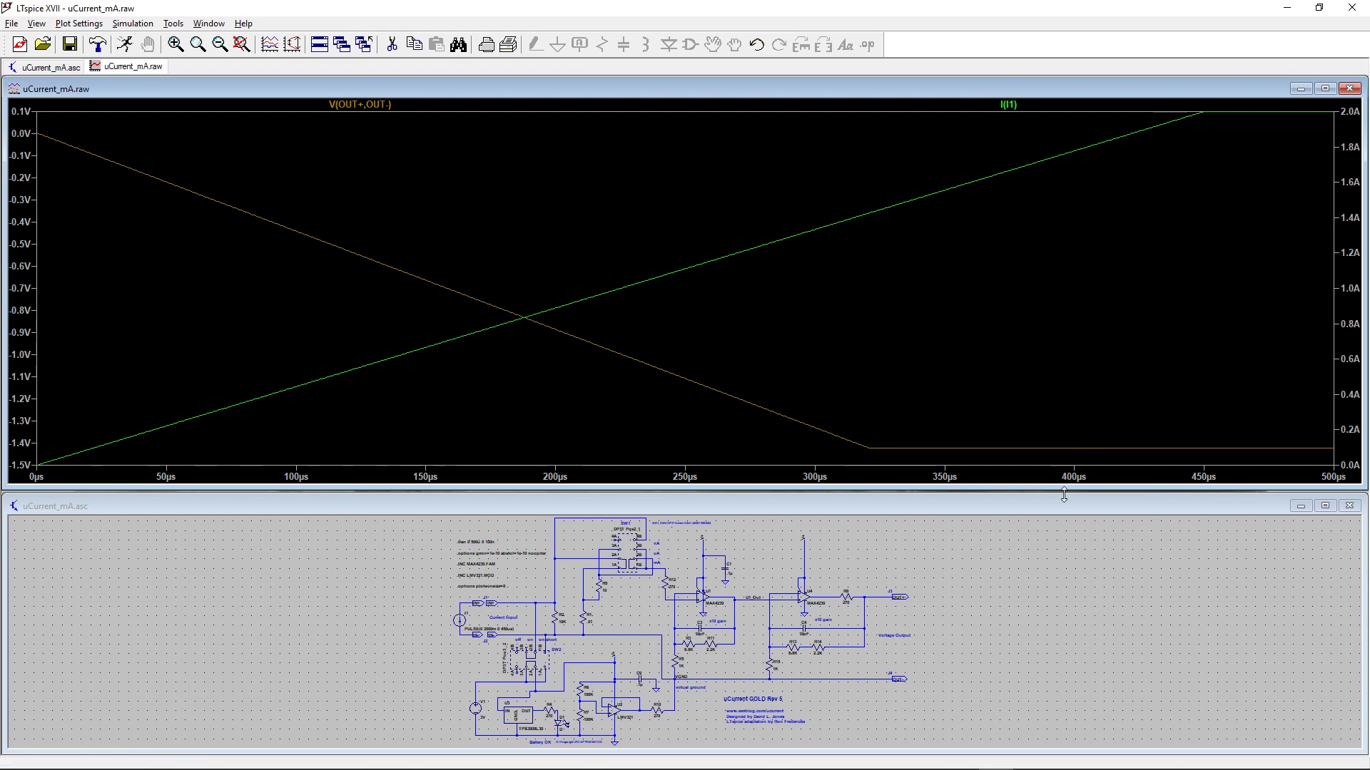
Enlarge the schematic pane, inspect SW1's DP3T-POS2_1.asc internal schematic, then close it
left_click_drag(1098, 497, 1098, 191)
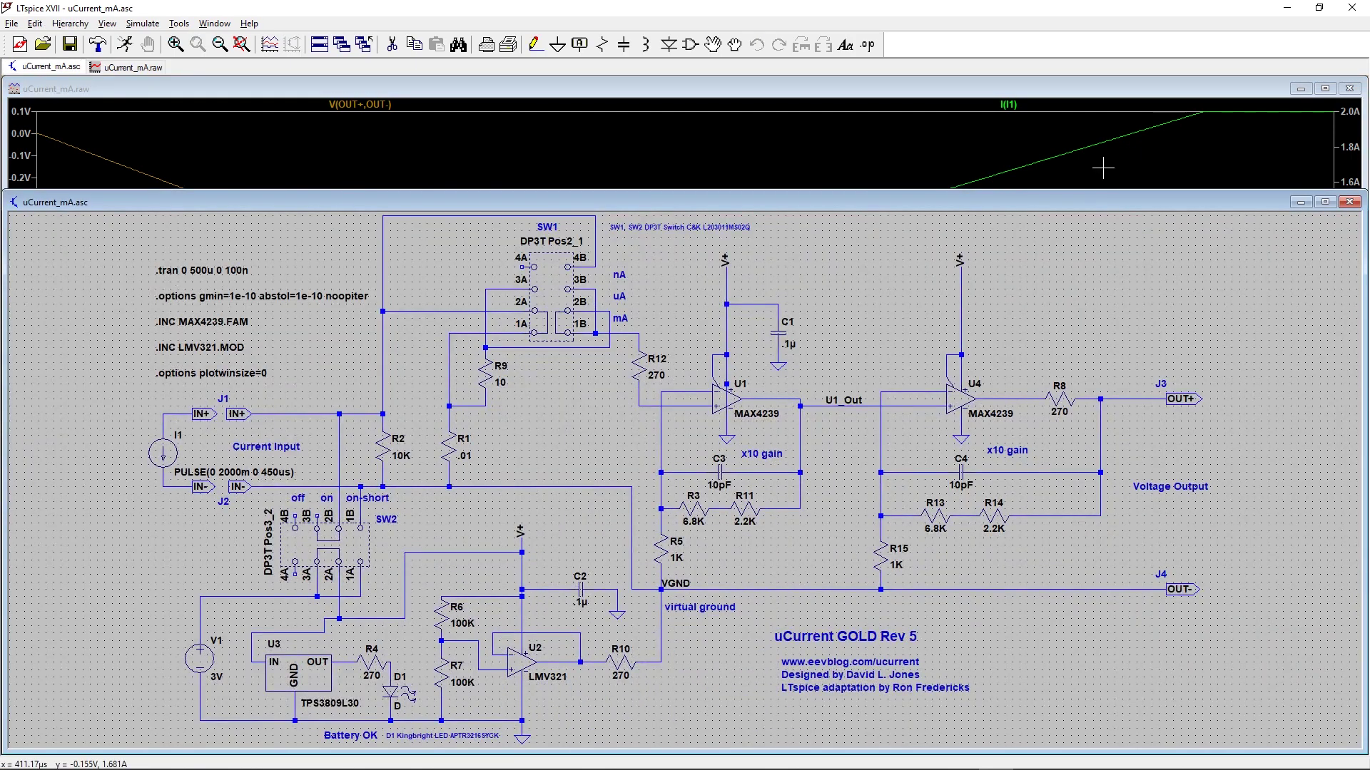
right_click(724, 401)
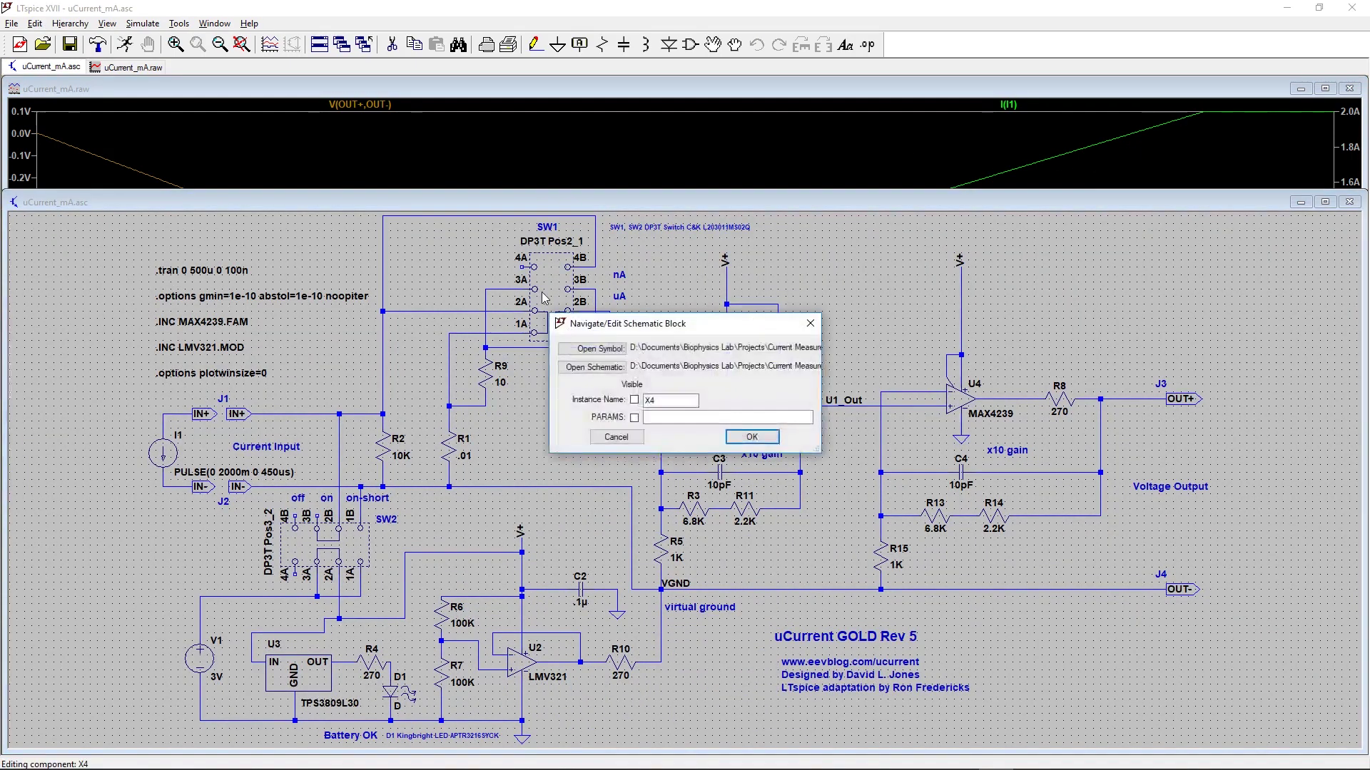
left_click(614, 368)
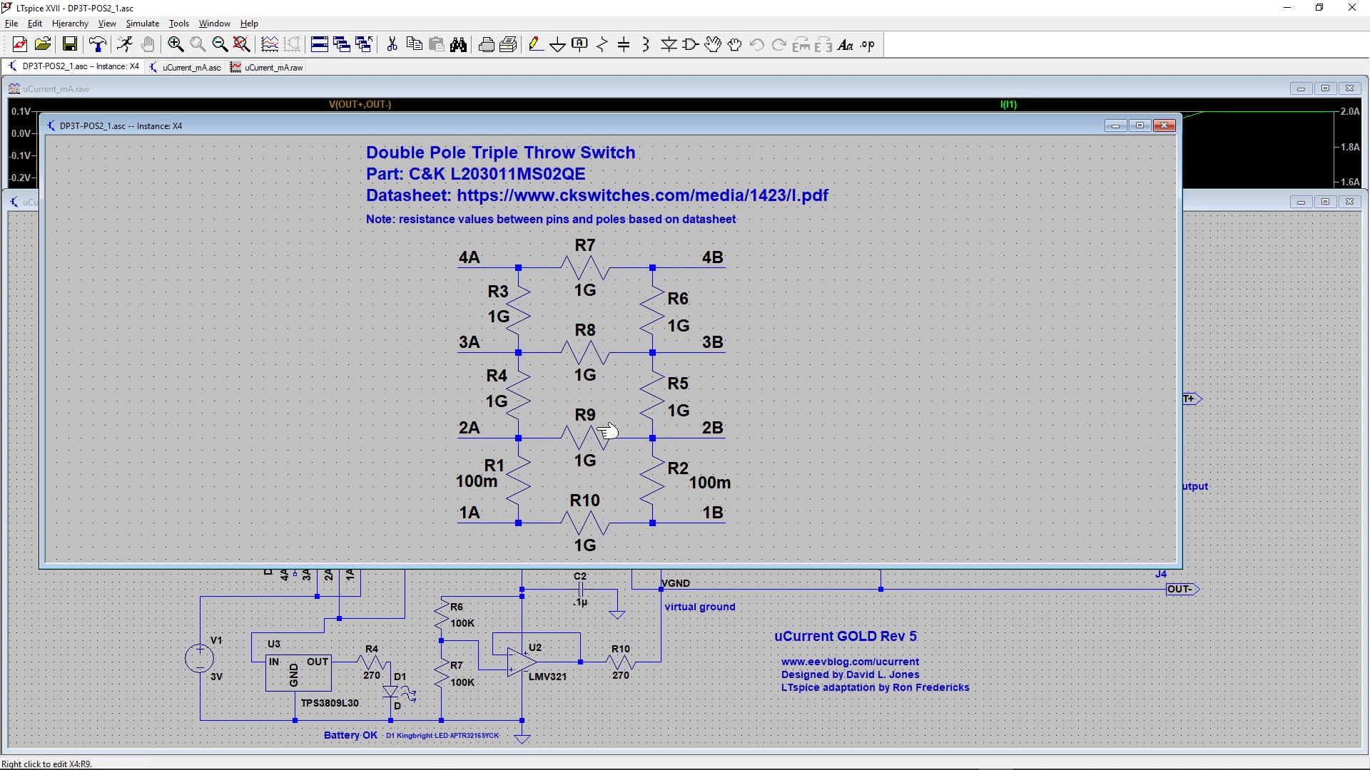
left_click(1164, 126)
Delete switch SW1 from the schematic
left_click(36, 25)
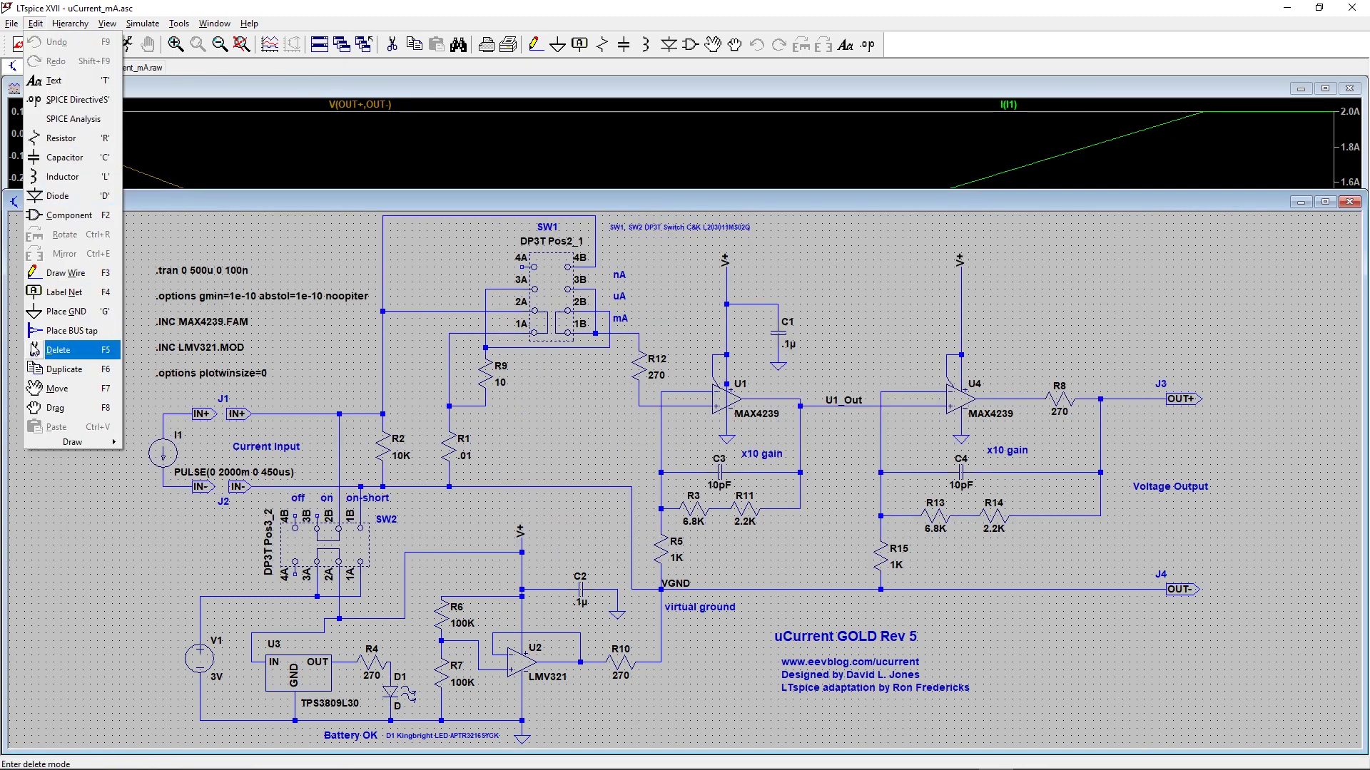
left_click(61, 349)
left_click(540, 283)
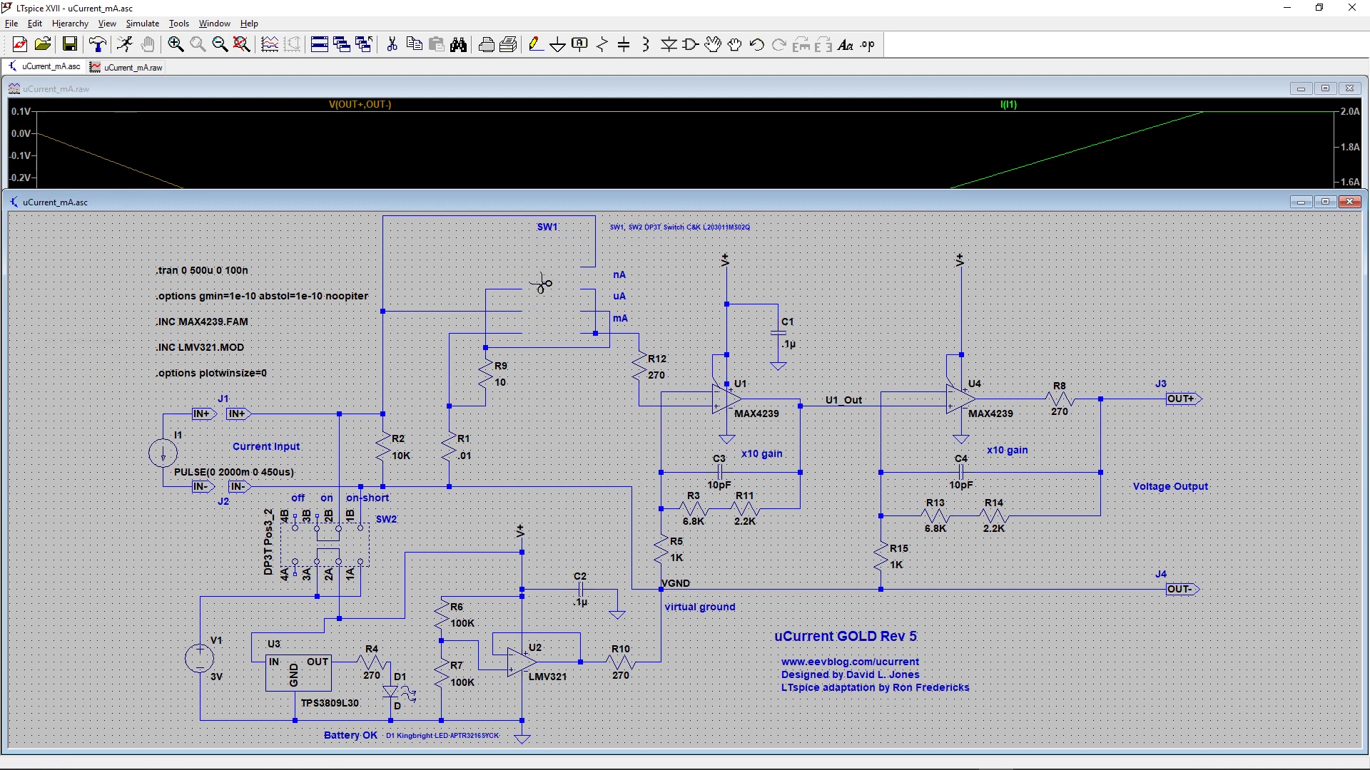
Place the DP3T-POS3_2 switch symbol from the project's own symbol folder
left_click(690, 45)
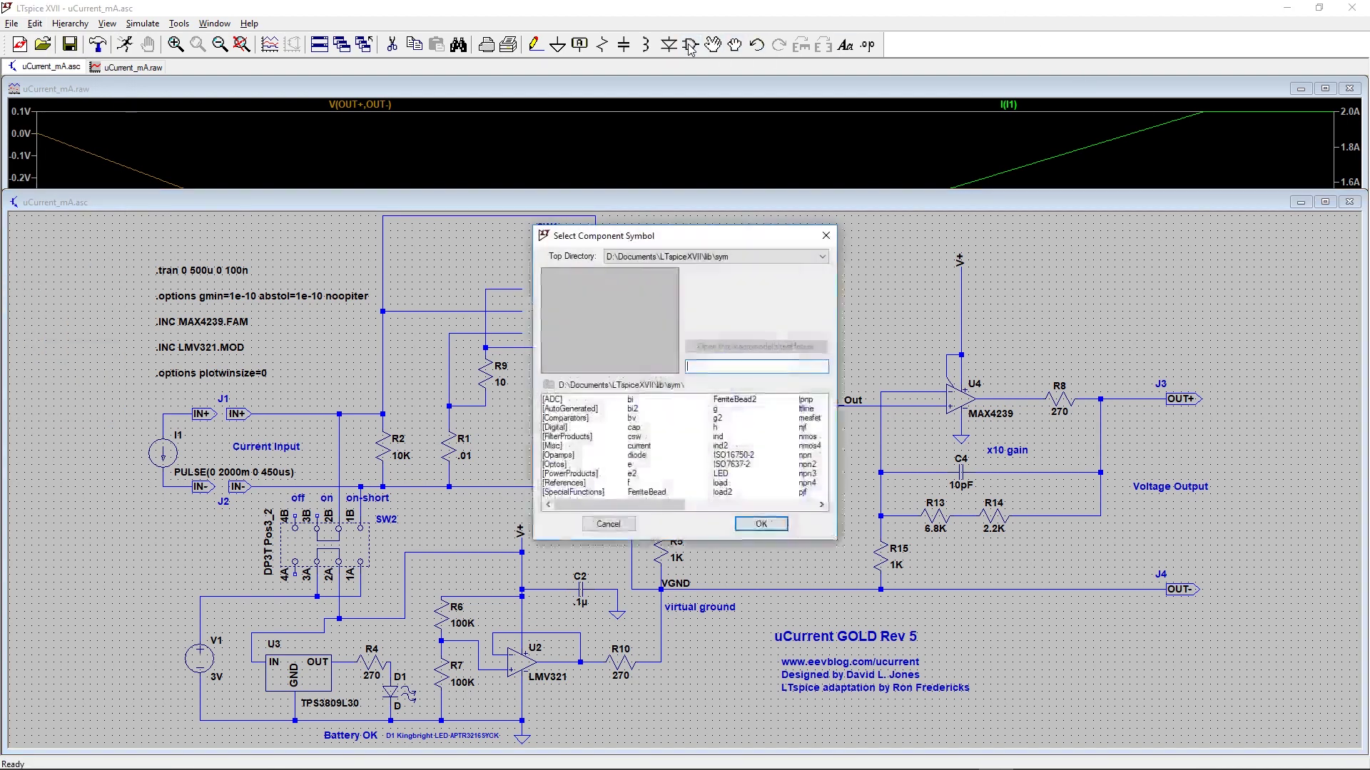
left_click(803, 257)
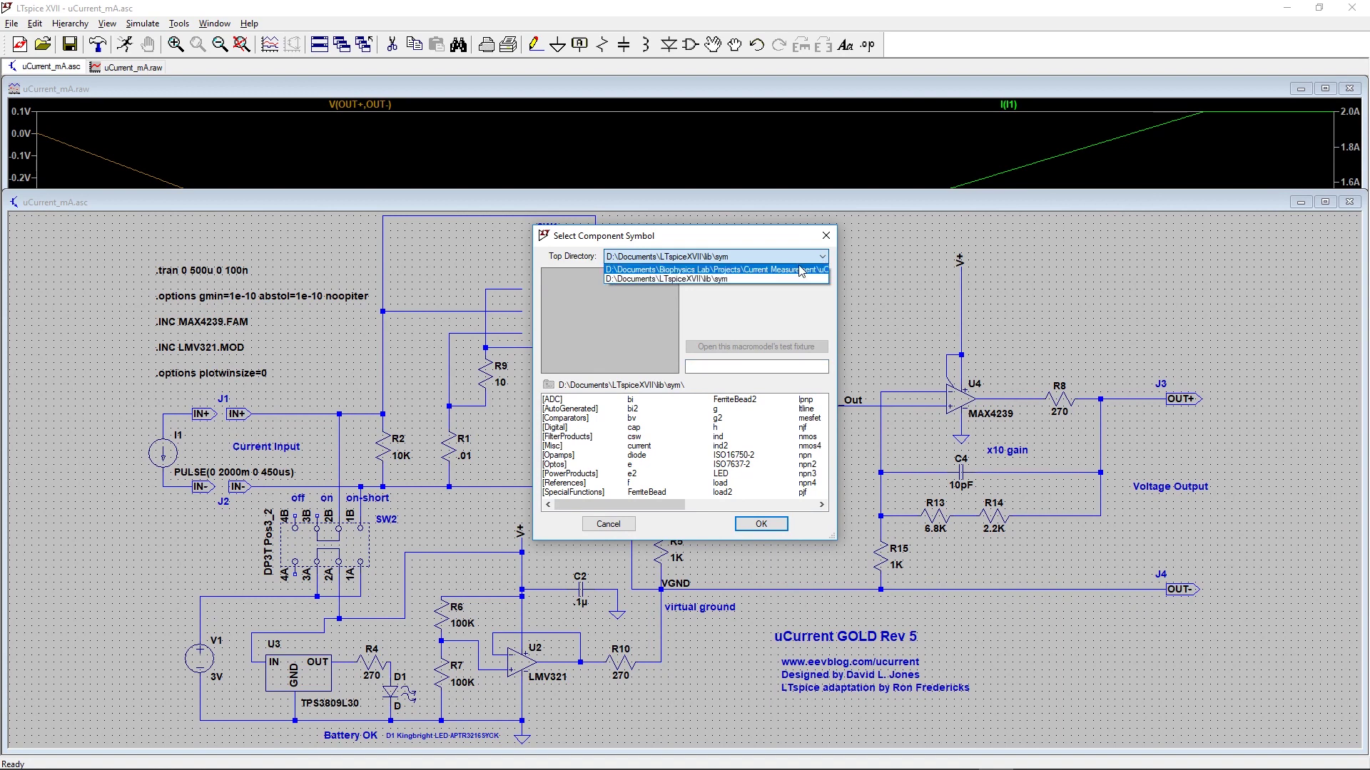
left_click(801, 269)
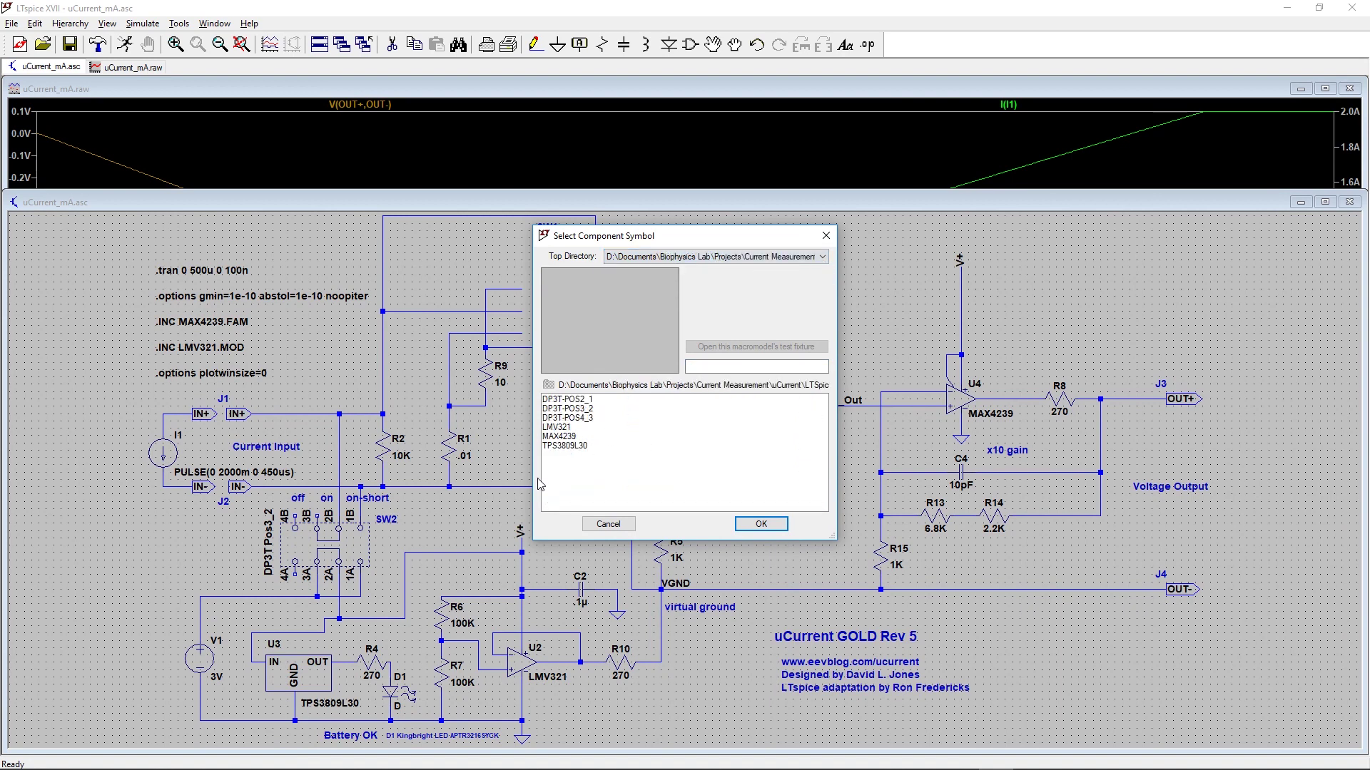
left_click(589, 410)
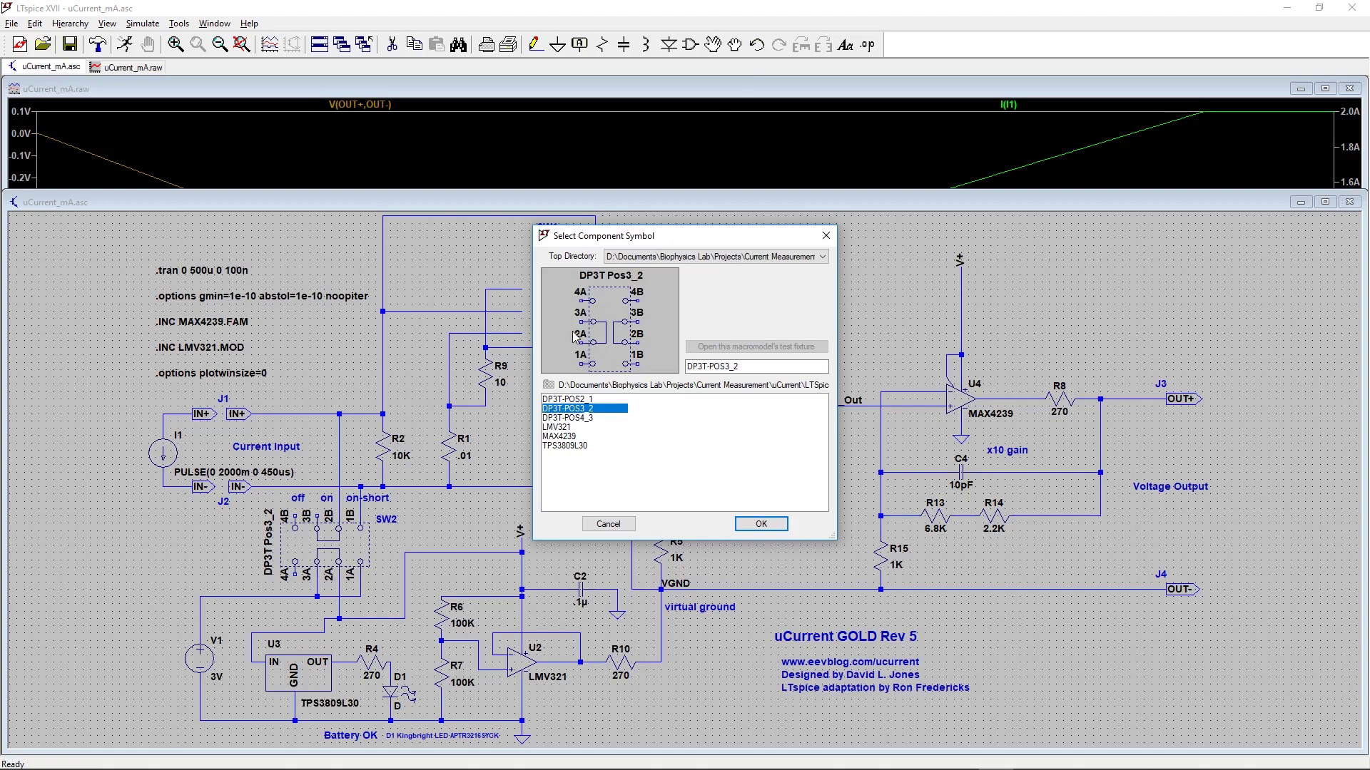
left_click(761, 523)
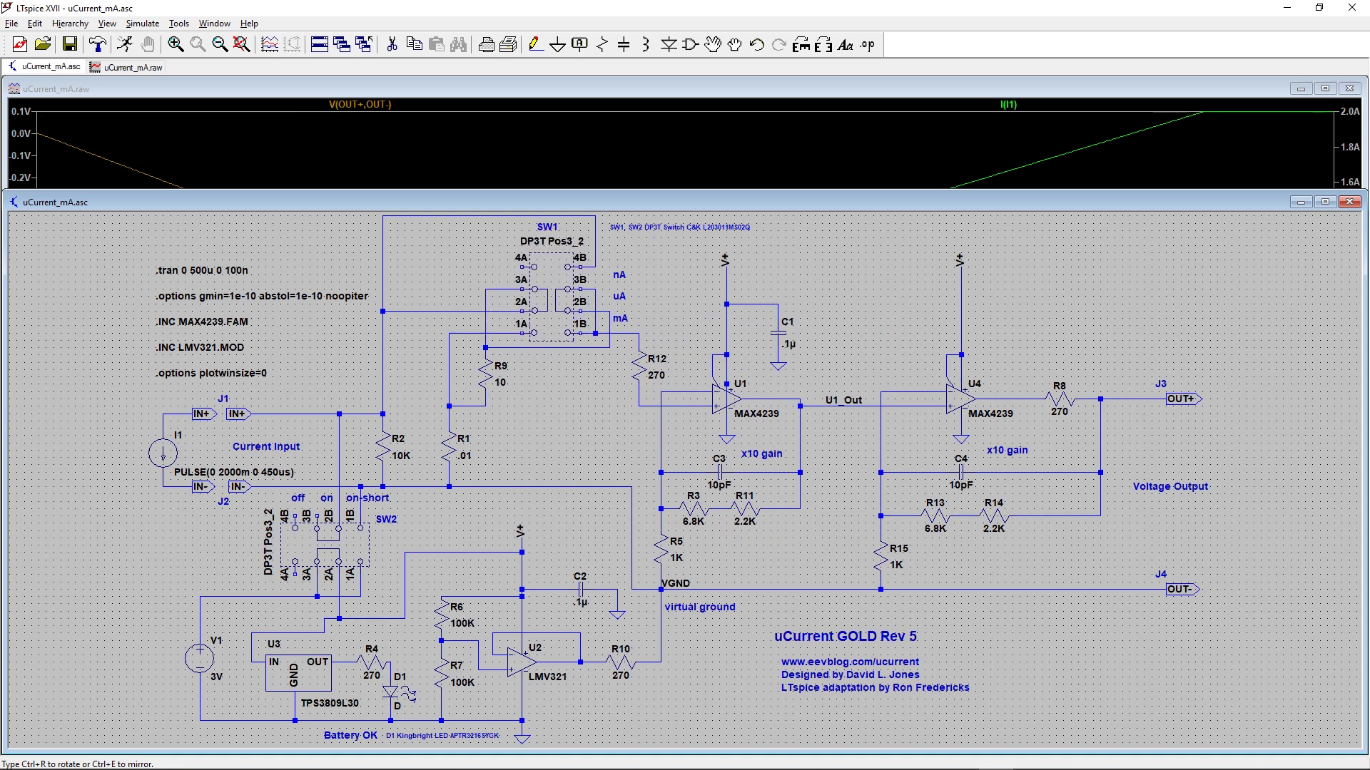
key("Escape")
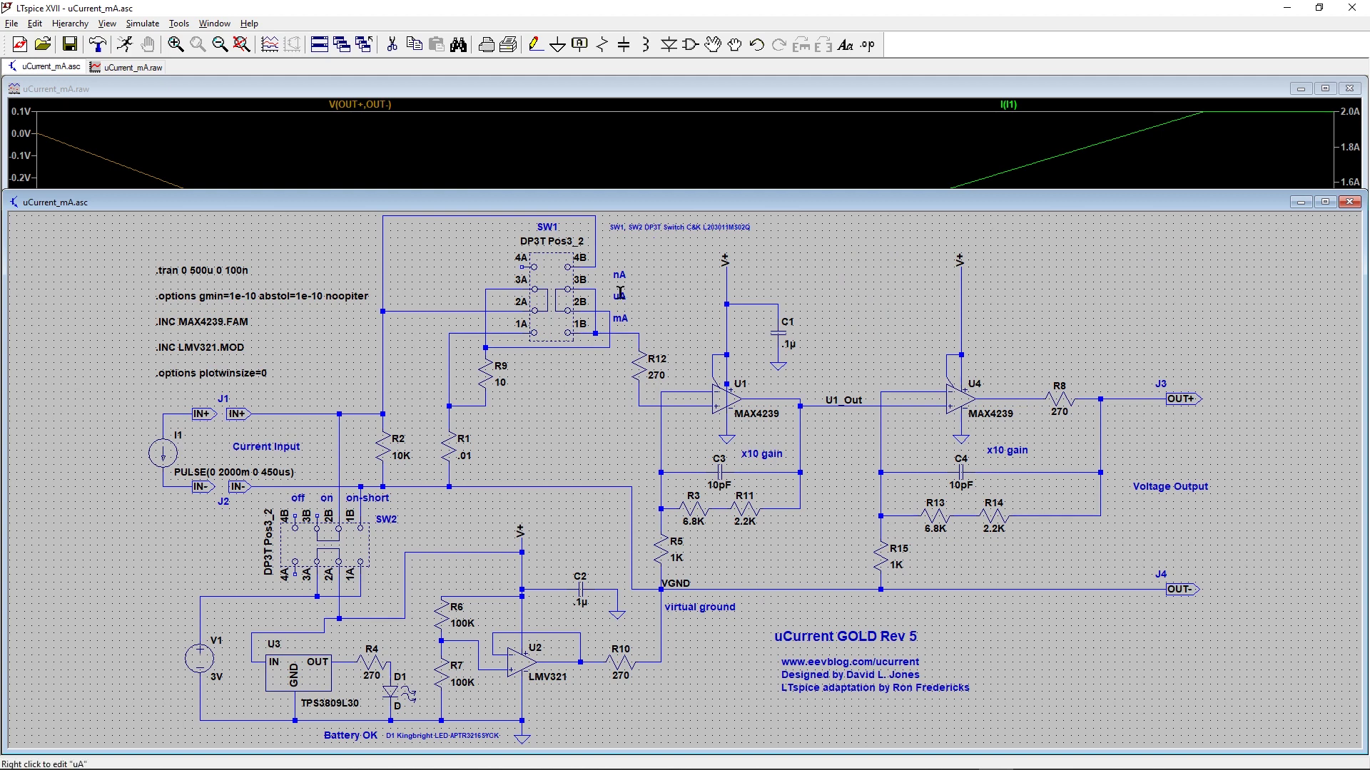
Change source I1's value to PULSE(0 2000u 0 450us)
right_click(184, 478)
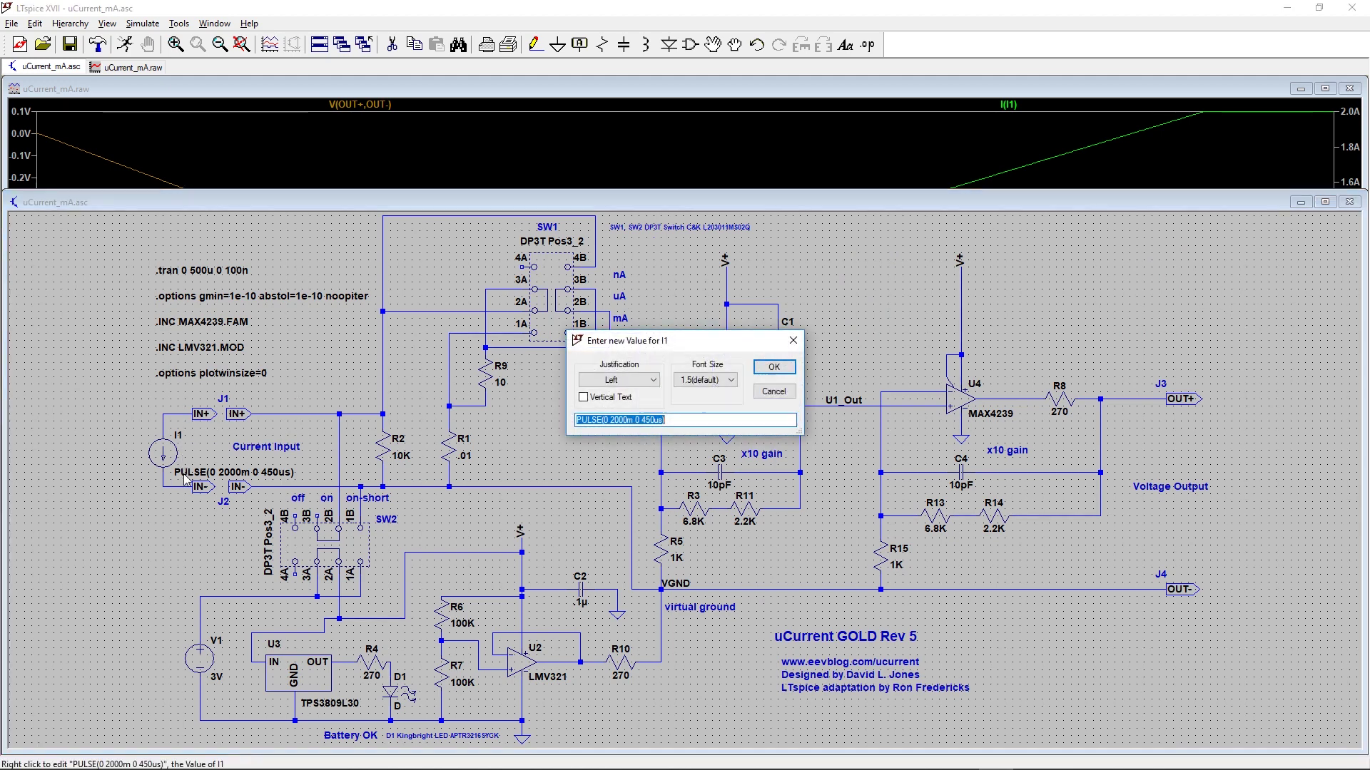
left_click(631, 419)
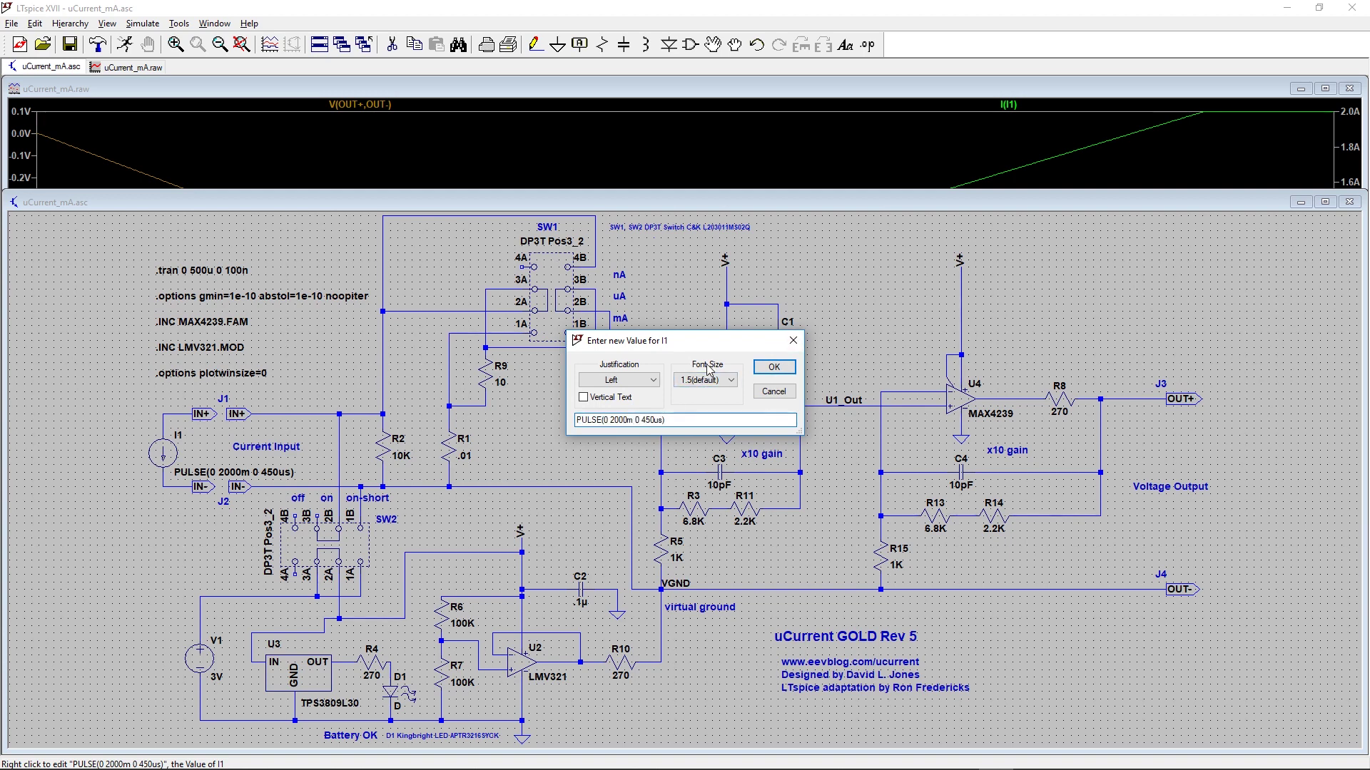
key("BackSpace")
type("u")
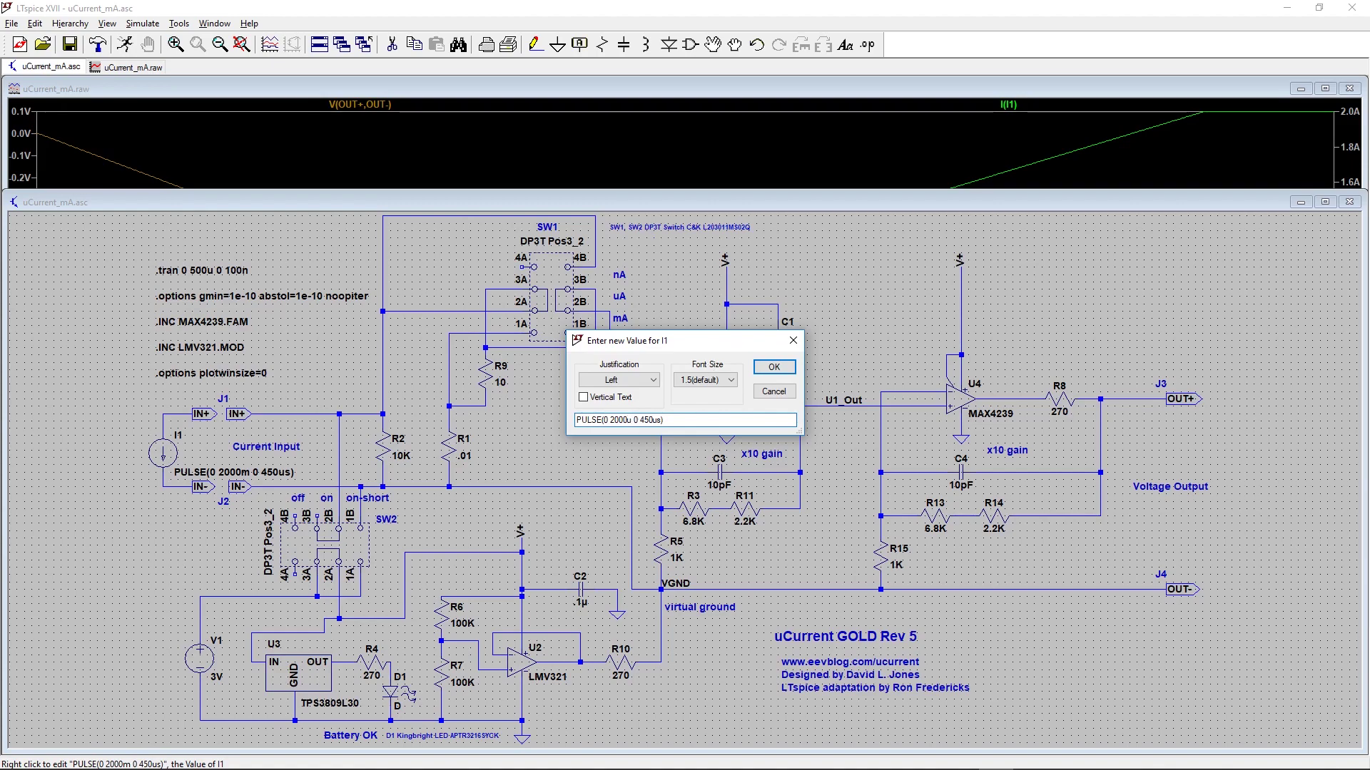
left_click(774, 367)
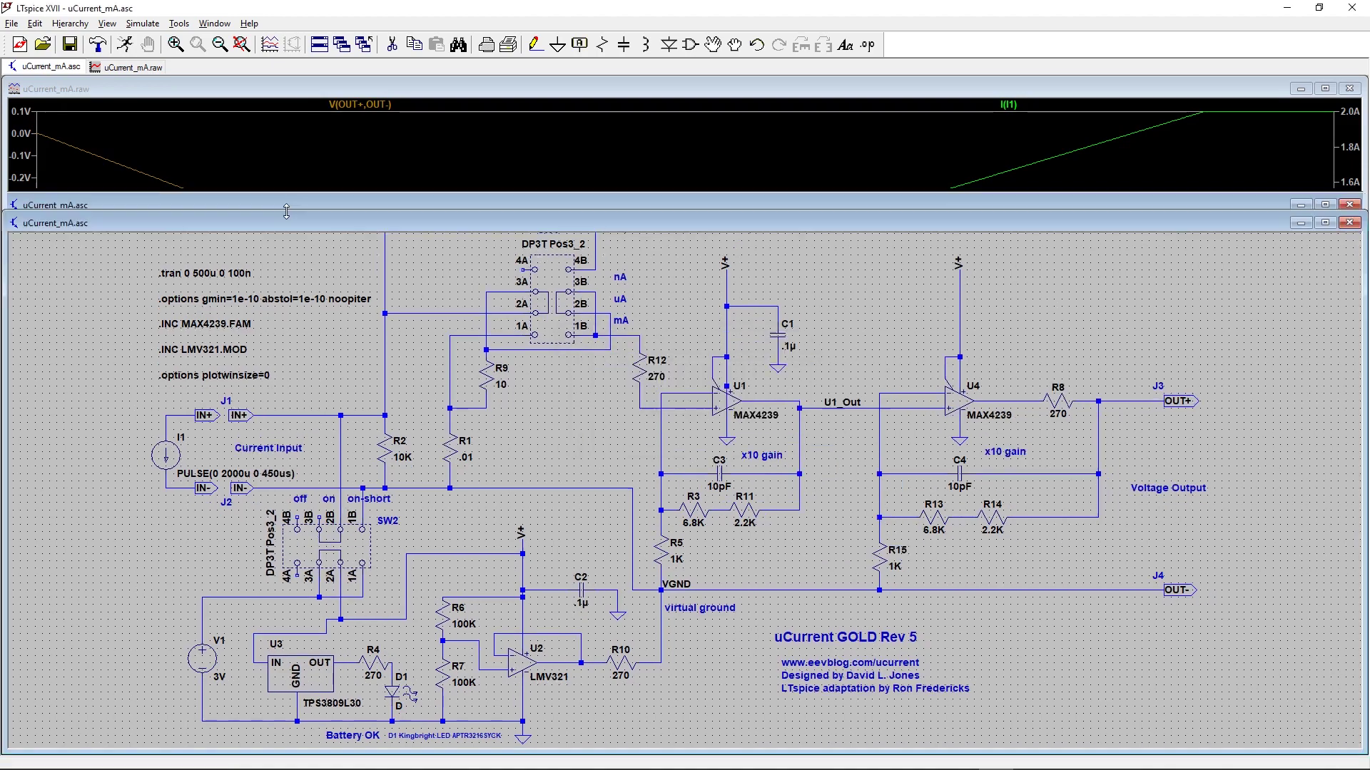
Rerun the simulation and check with cursors near 320µs that 1.42 mA gives about -1.42 V
left_click_drag(285, 192, 306, 488)
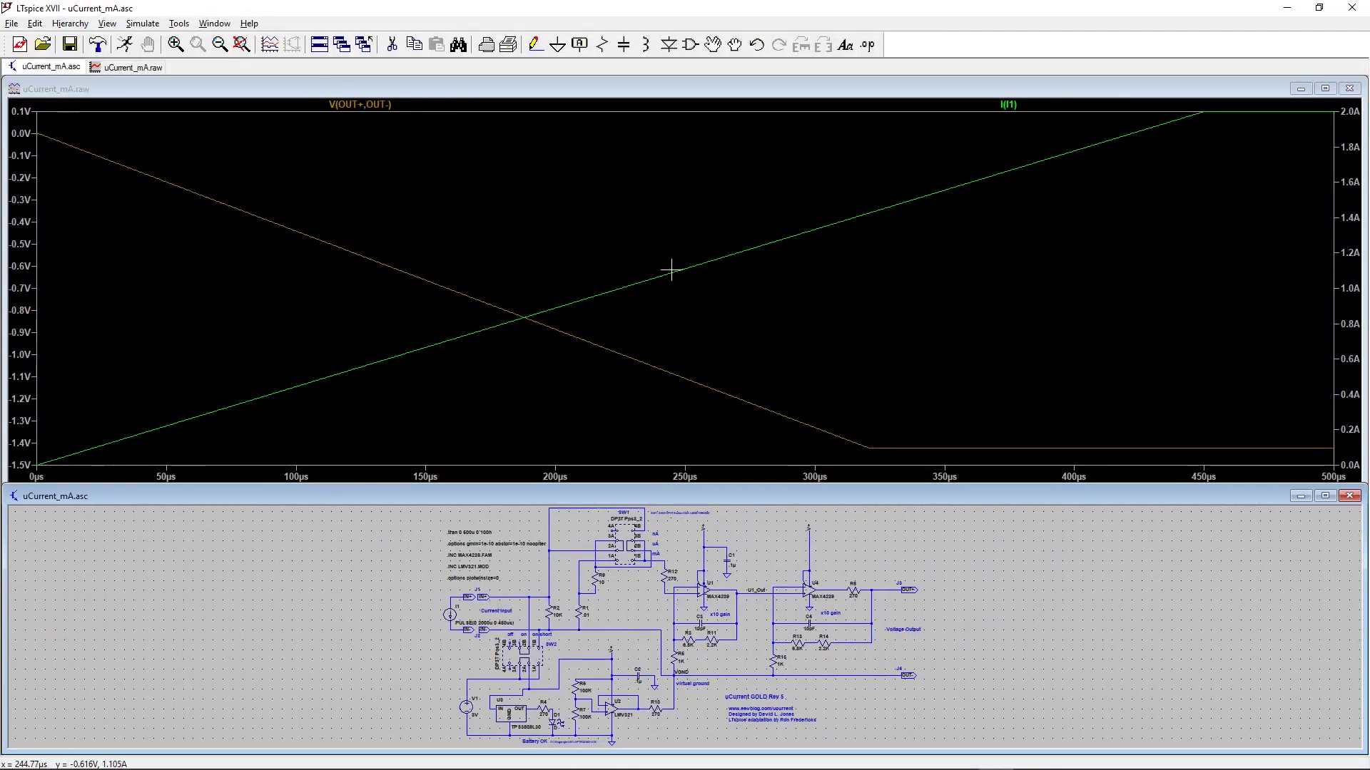
left_click(128, 46)
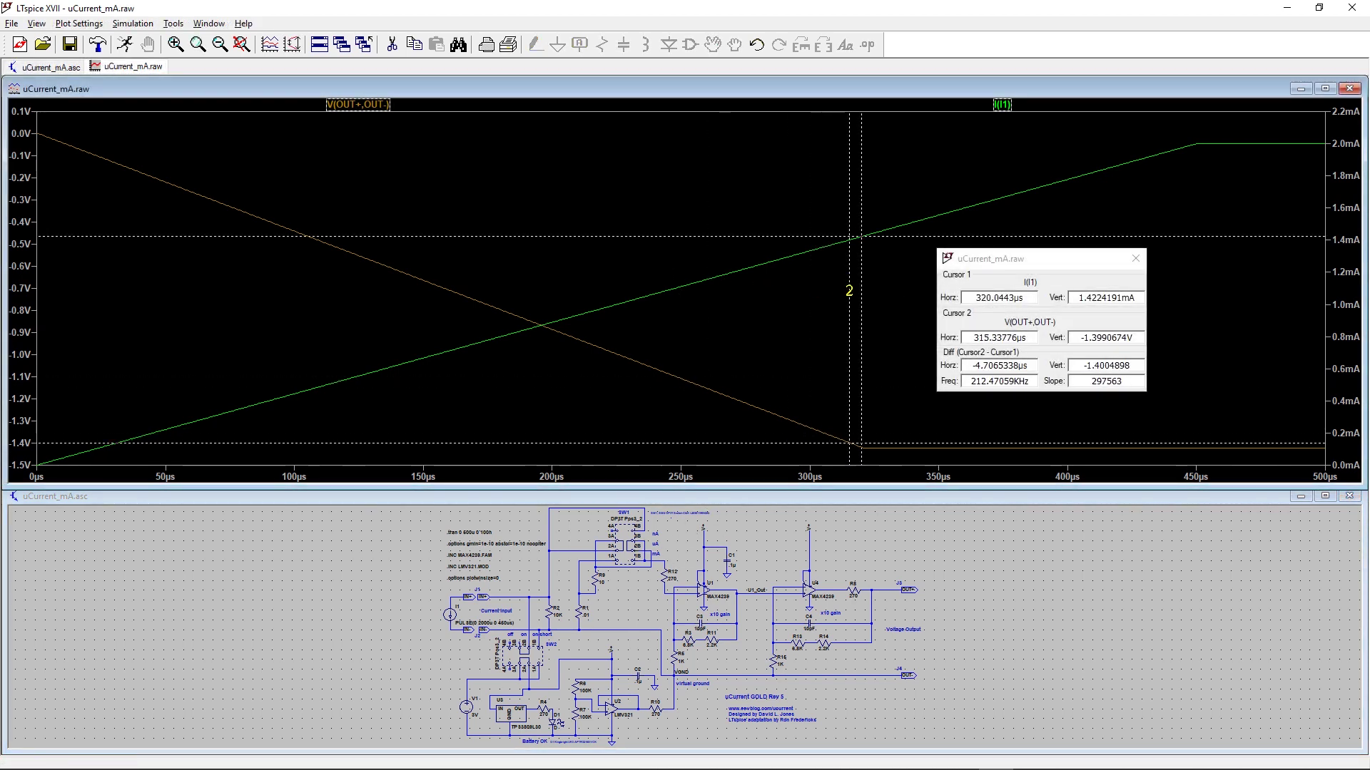
left_click_drag(849, 290, 862, 291)
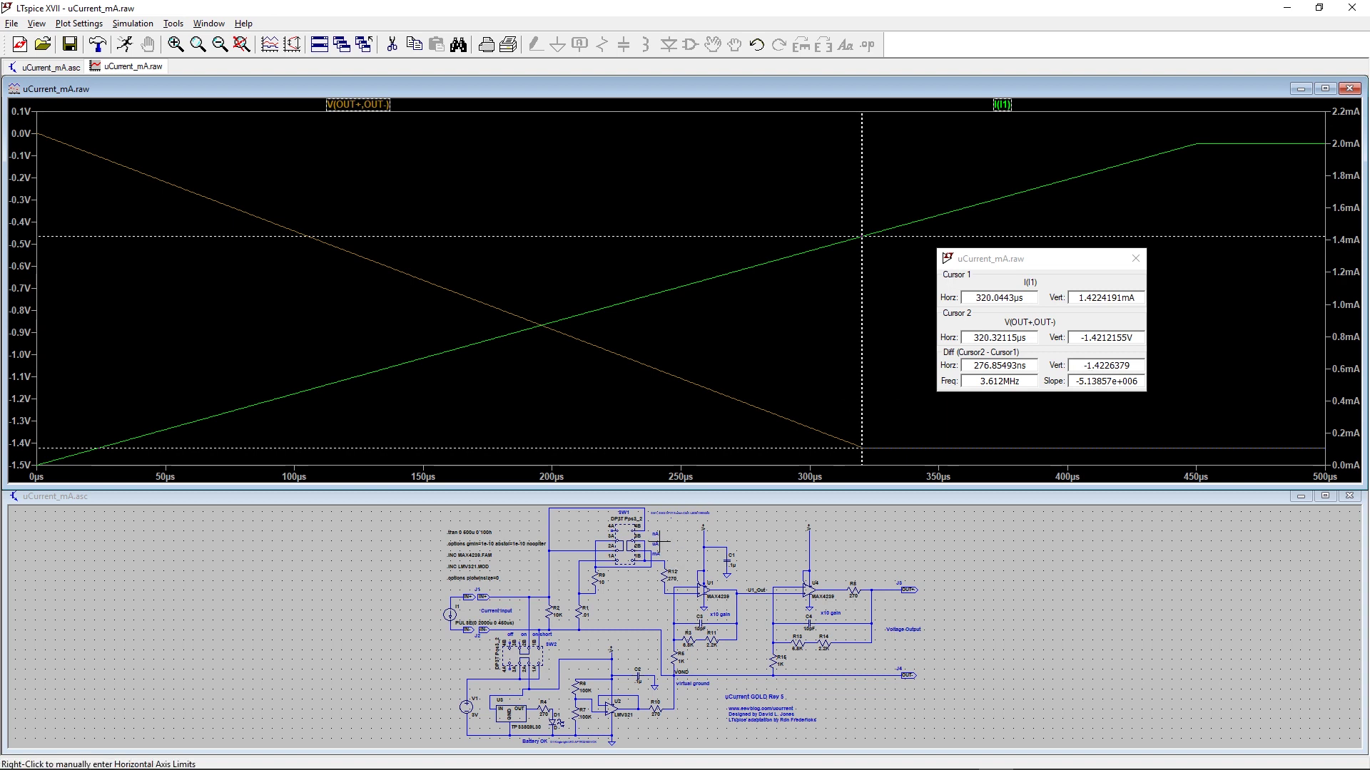
left_click(1135, 258)
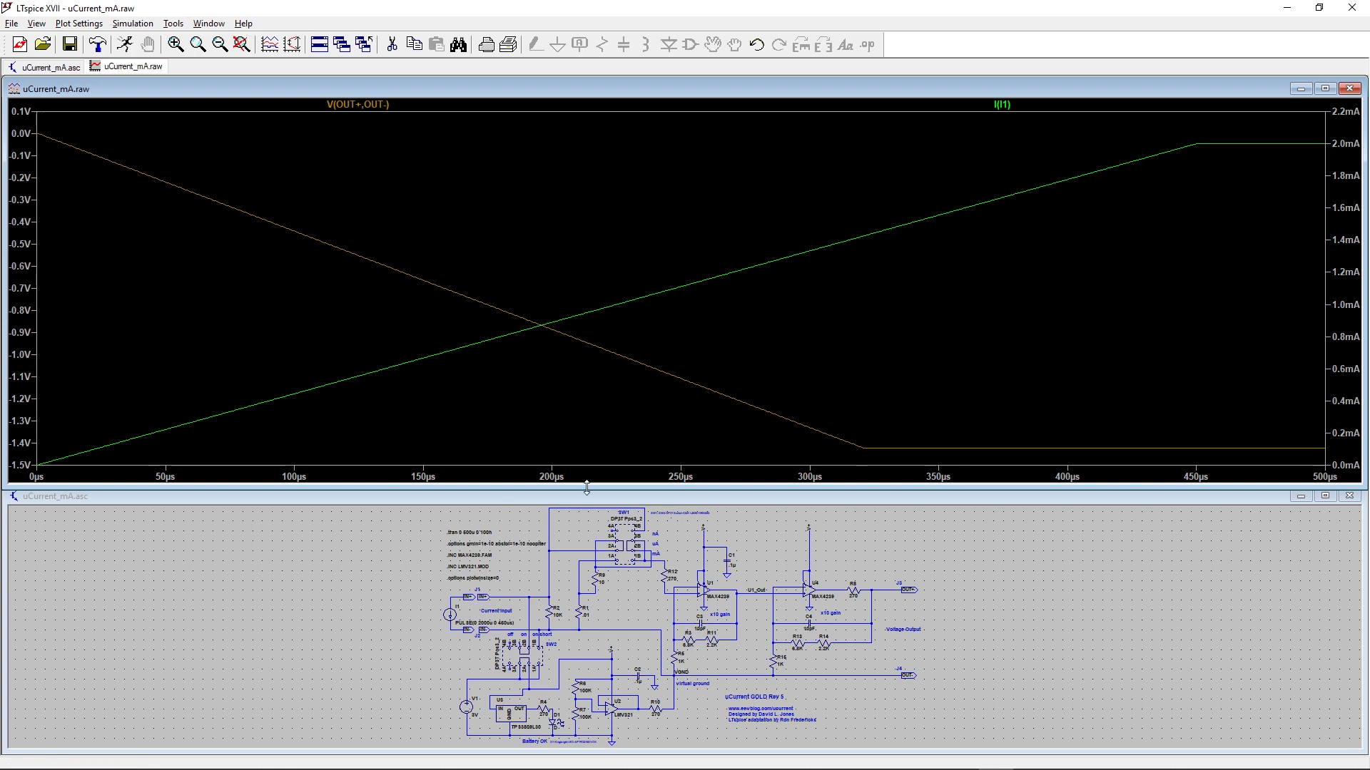
Close uCurrent_mA.asc without saving and open uCurrent_nA.asc from File Explorer
left_click(1351, 9)
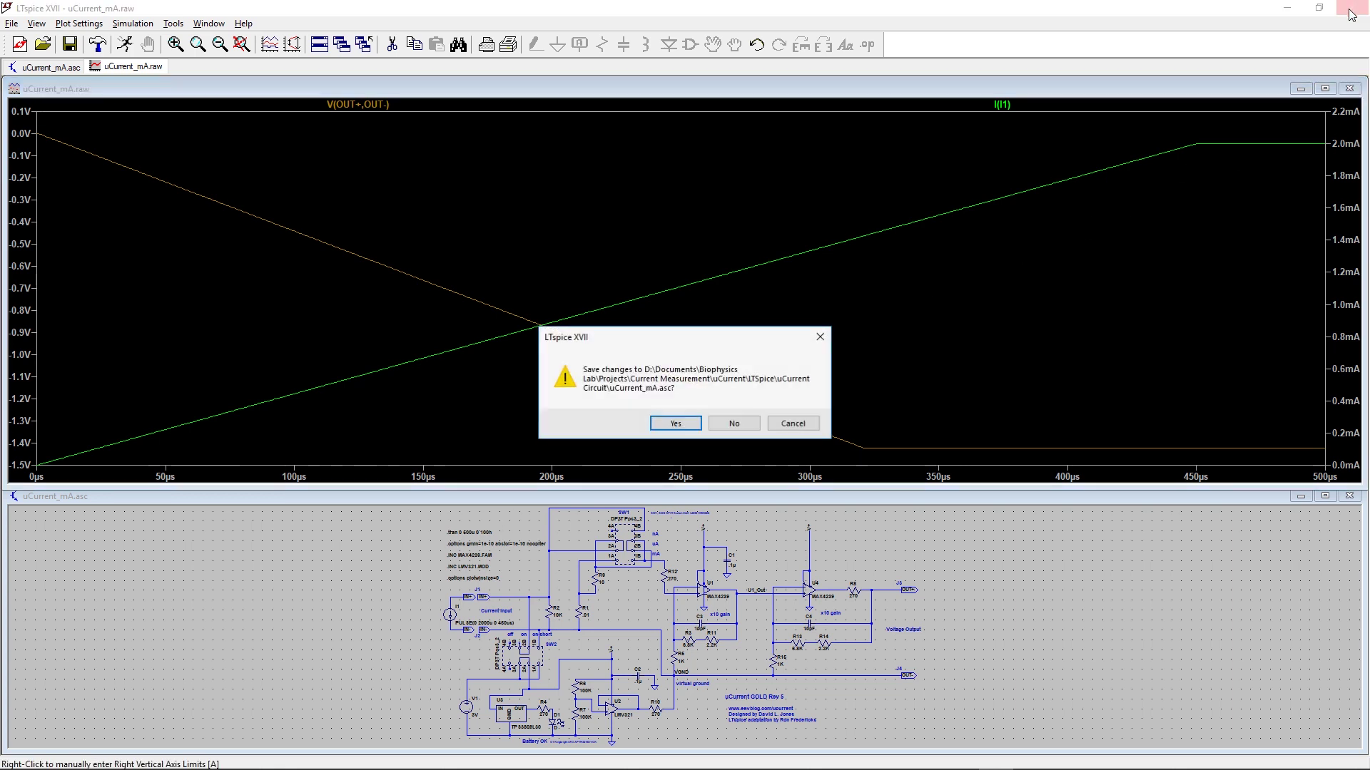
left_click(737, 424)
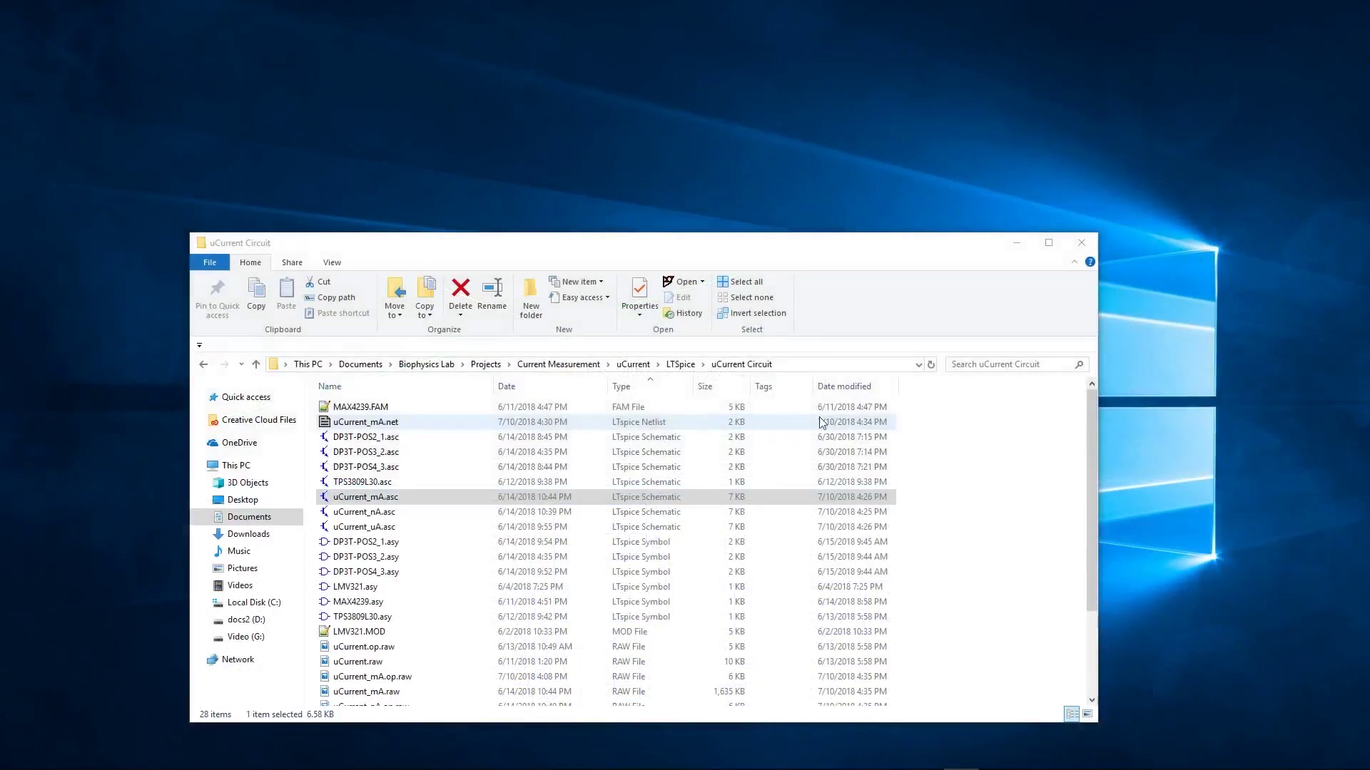
left_click(930, 364)
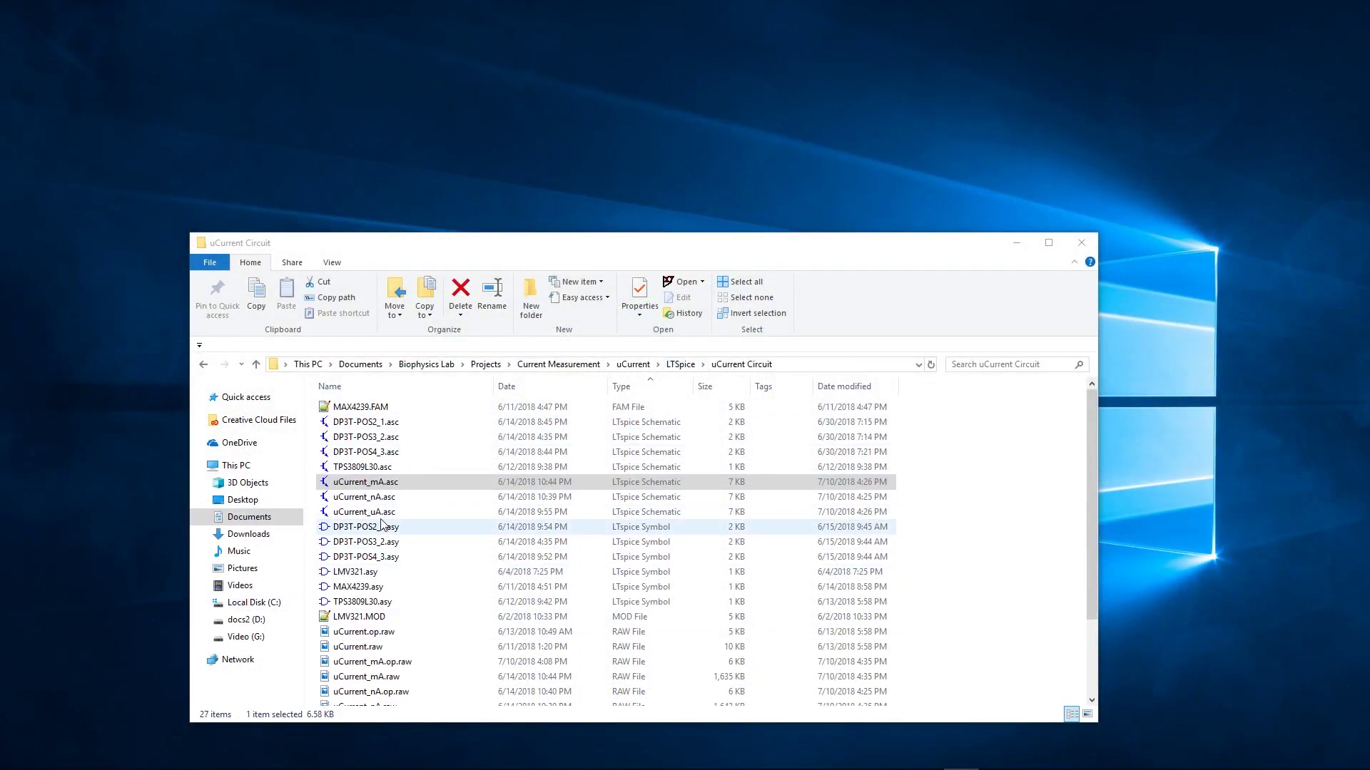
left_click(385, 499)
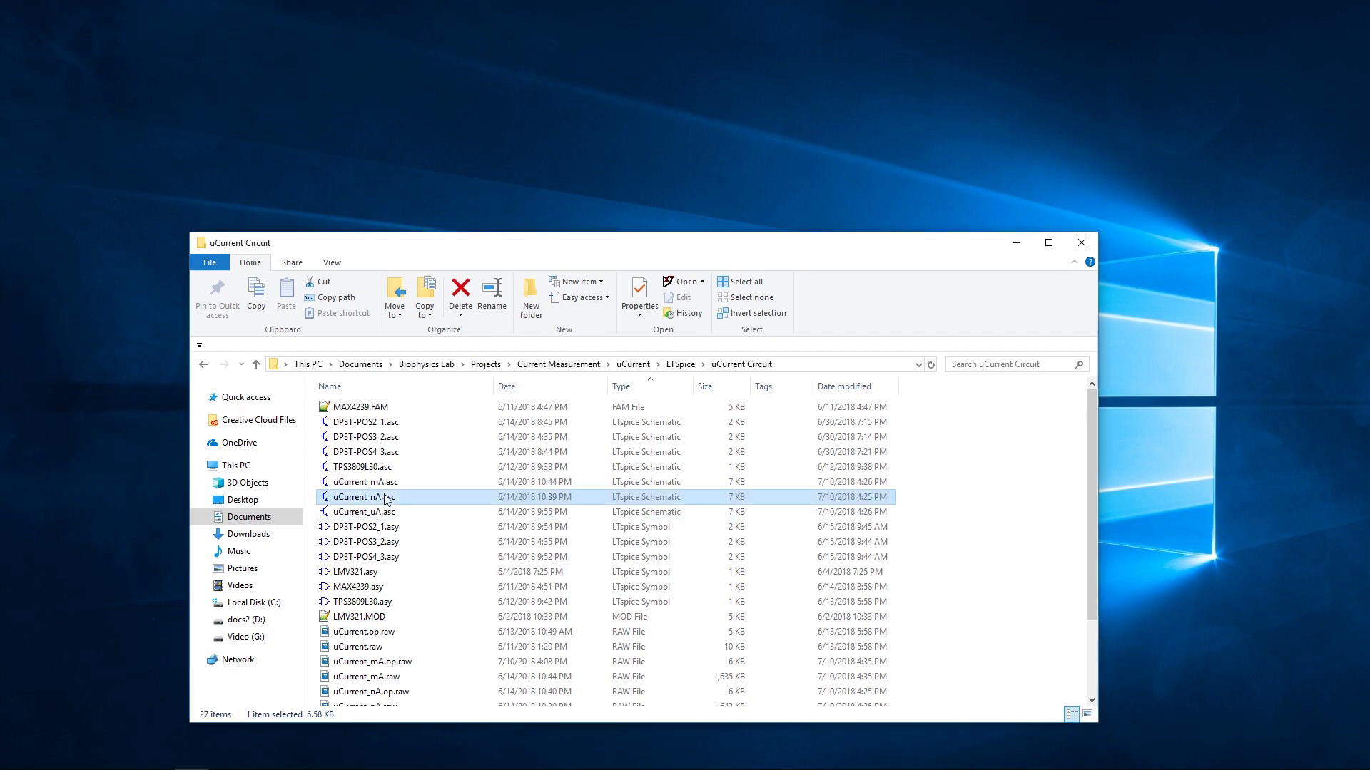
double_click(385, 499)
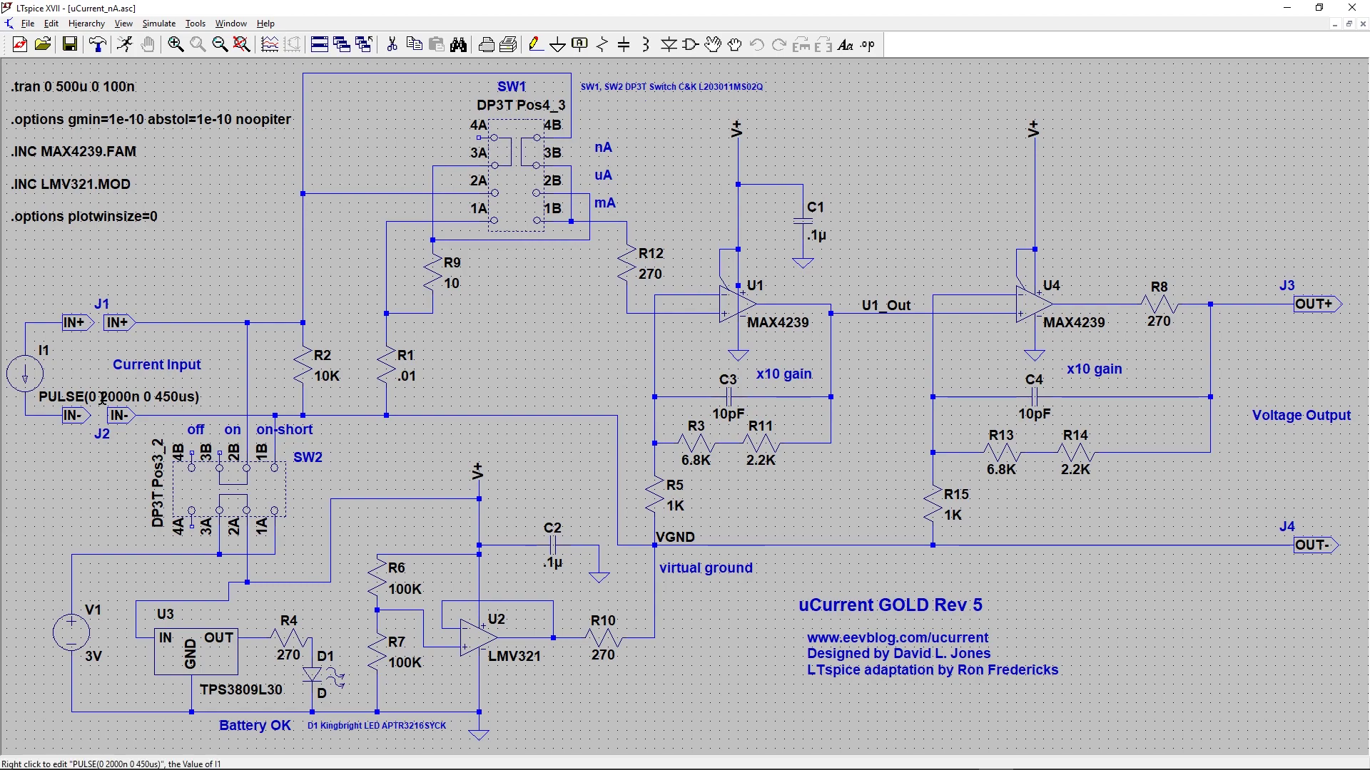
Run the nA simulation and plot V(OUT+,OUT-) in dark yellow
left_click(126, 45)
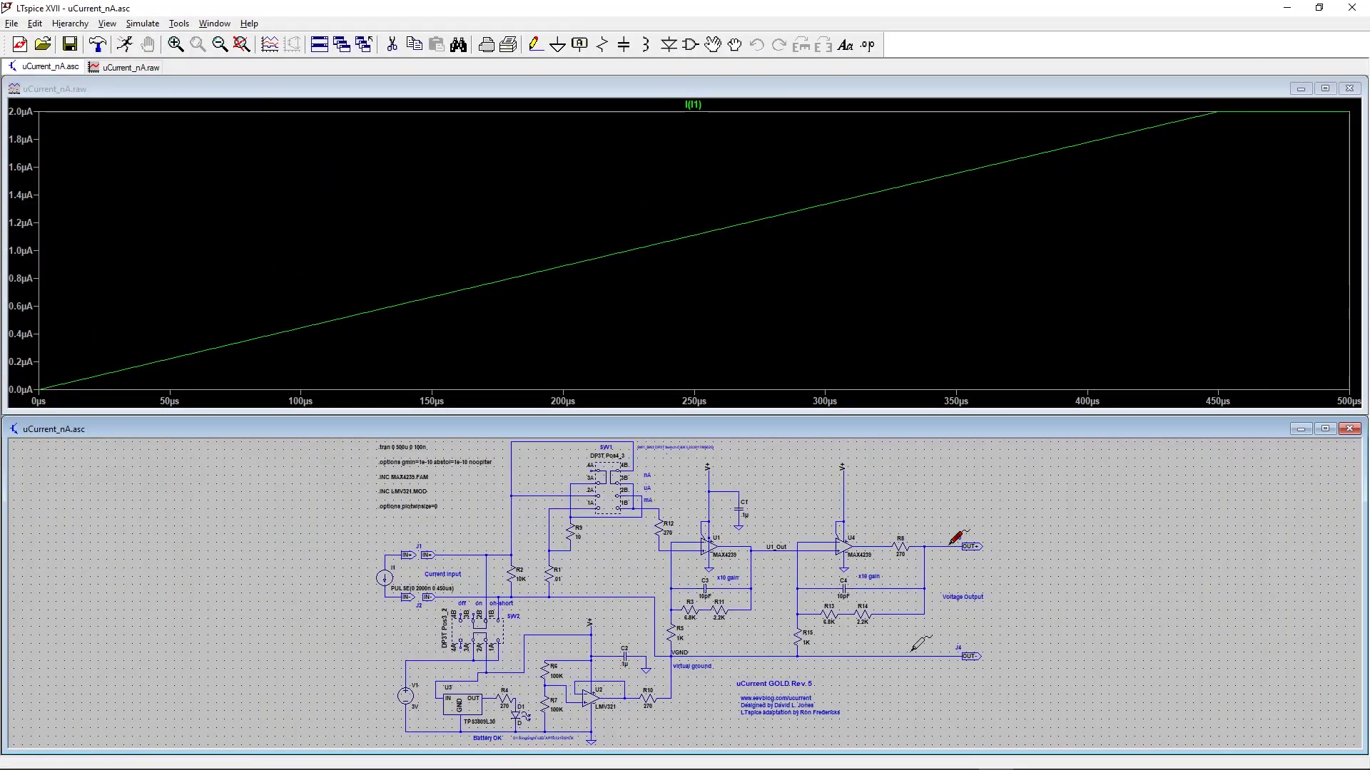
left_click_drag(911, 651, 908, 657)
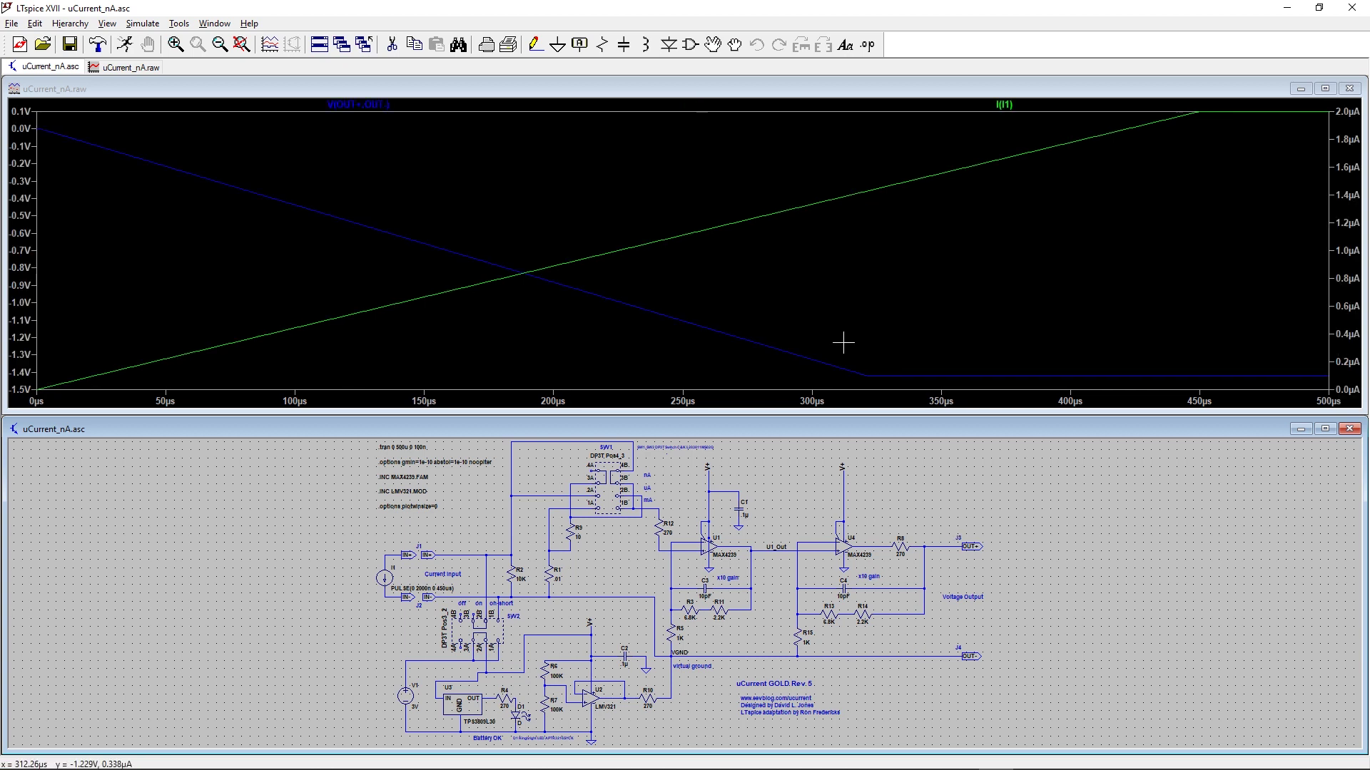
right_click(346, 107)
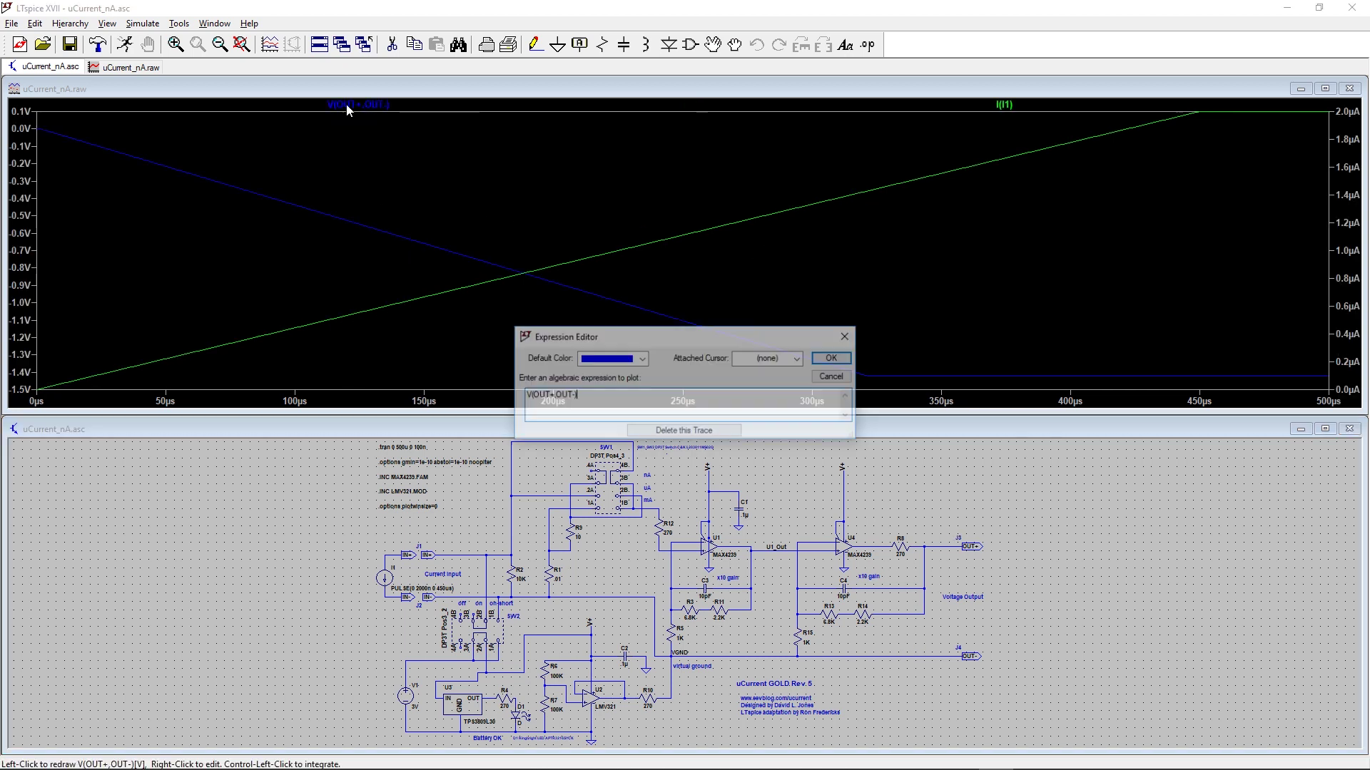
left_click(642, 358)
left_click(647, 479)
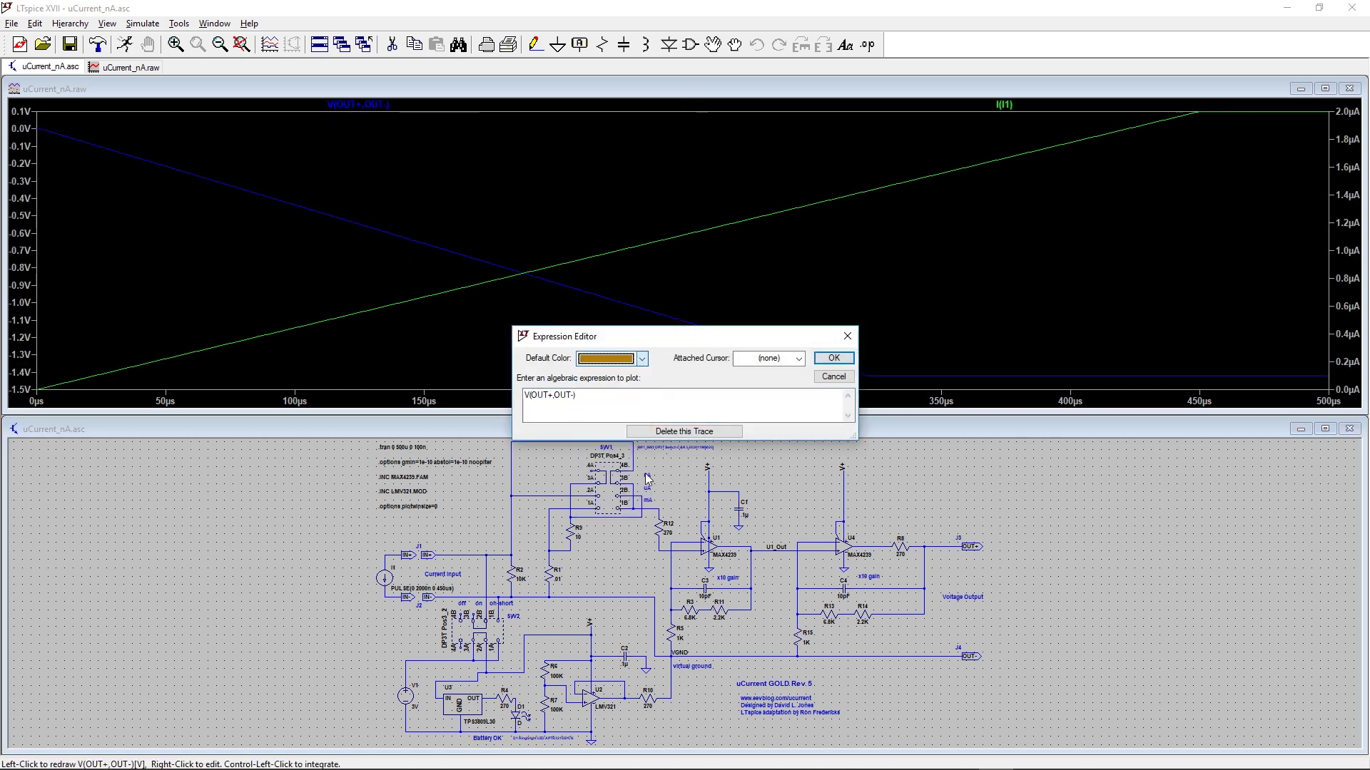
left_click(833, 358)
Make the waveform plot pane taller
left_click_drag(838, 437, 843, 513)
left_click(1199, 592)
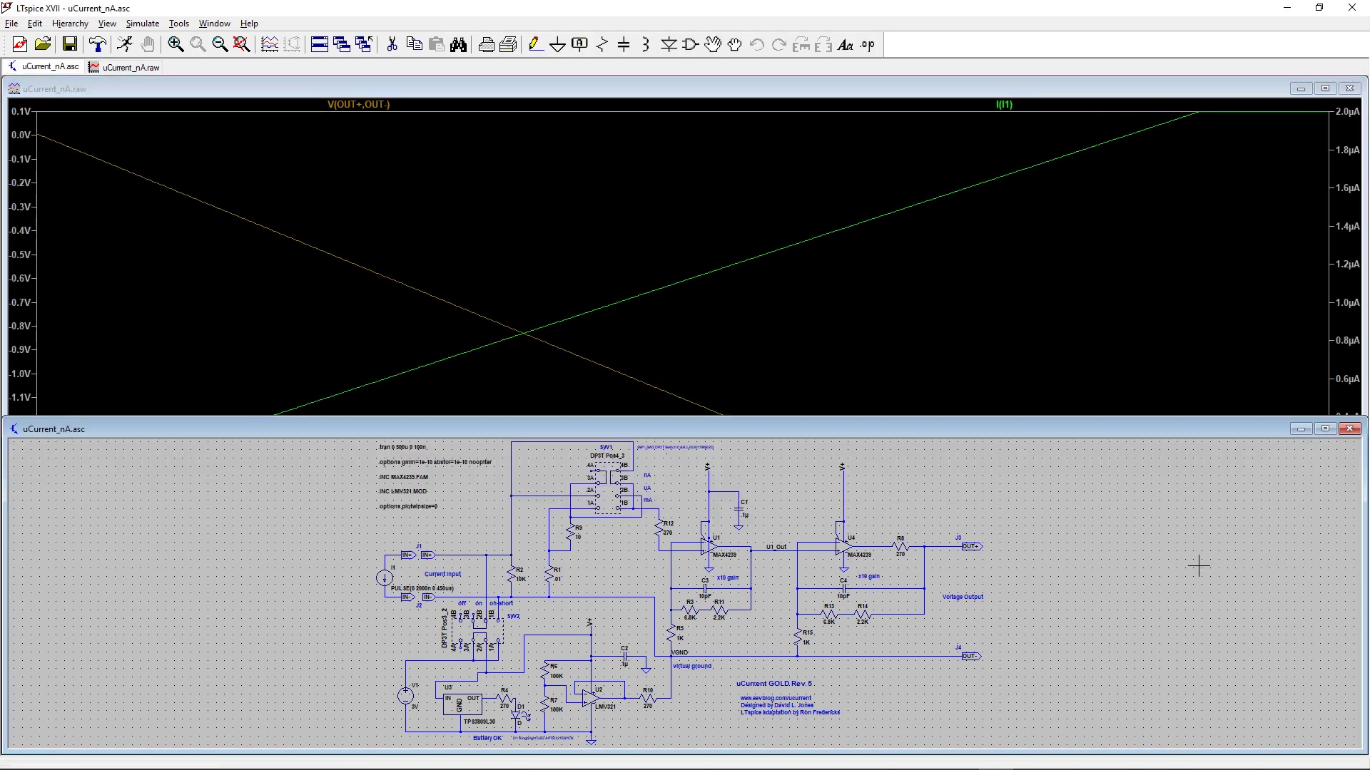
left_click_drag(1085, 424, 1083, 516)
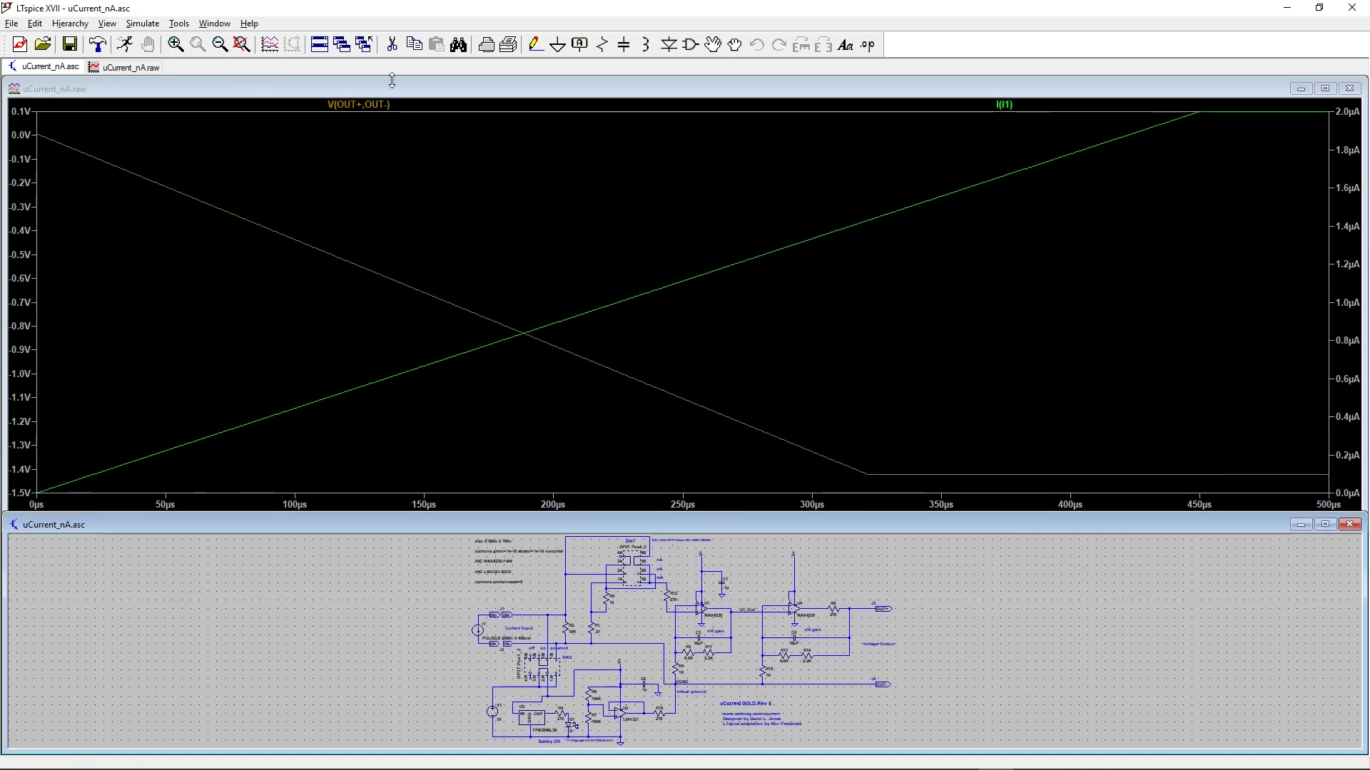
Read cursors at about 322µs: I(I1) 1.43µA and V(OUT+,OUT-) −1.42V, then close the readout
left_click(1016, 106)
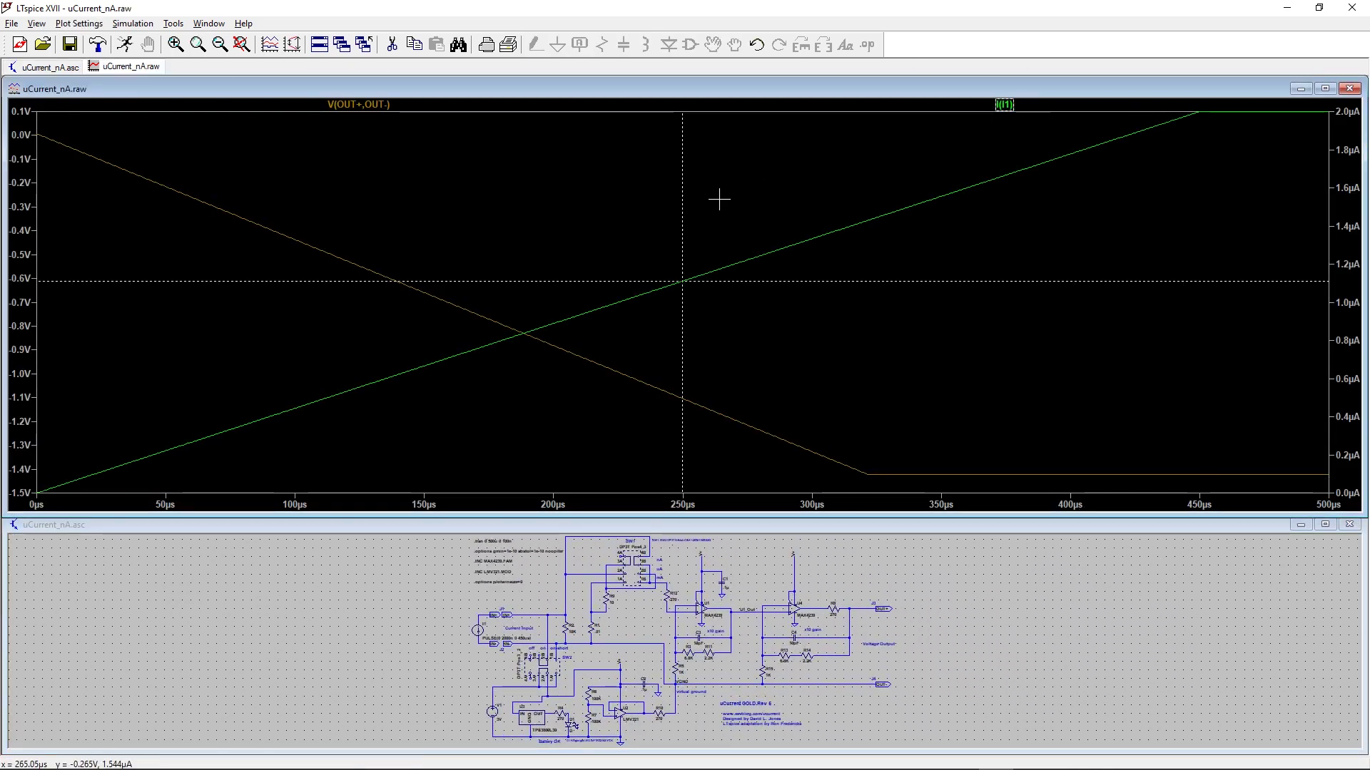
left_click_drag(679, 208, 836, 228)
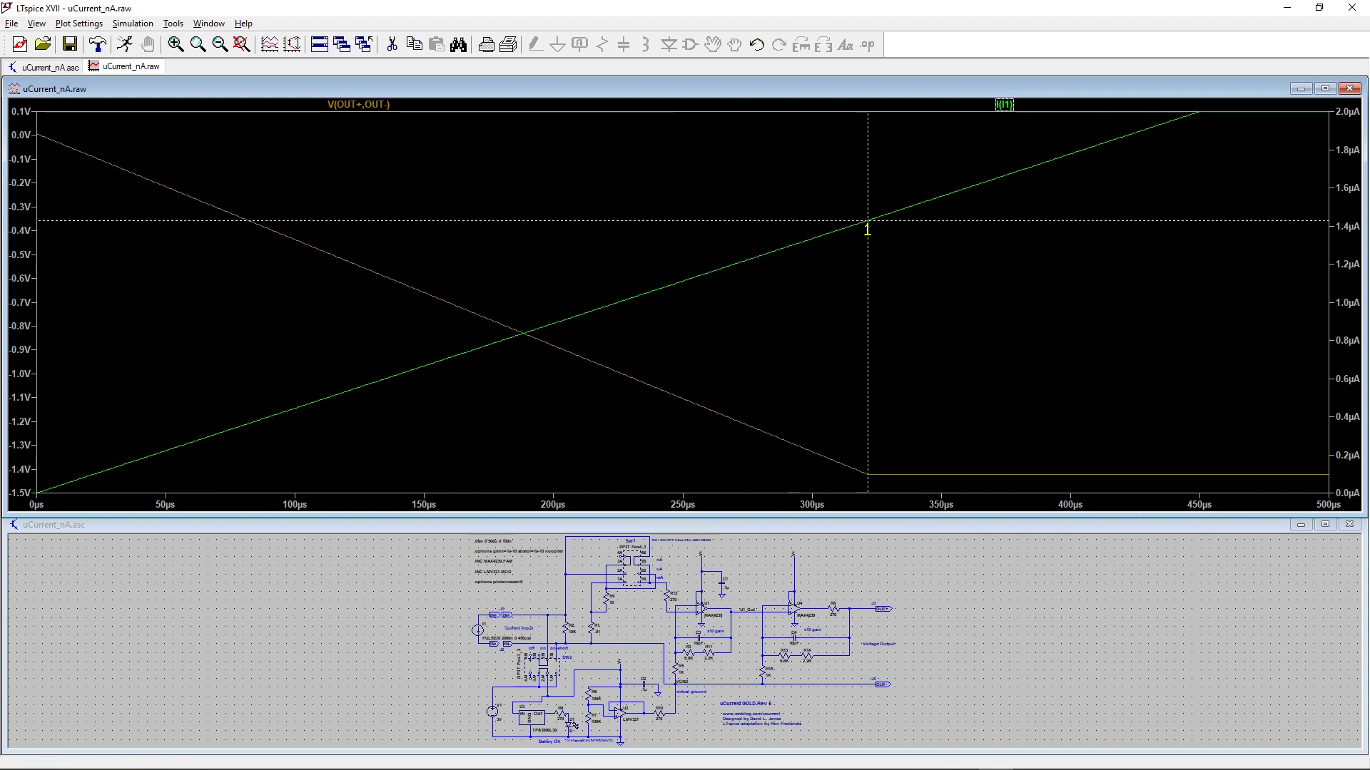
right_click(371, 105)
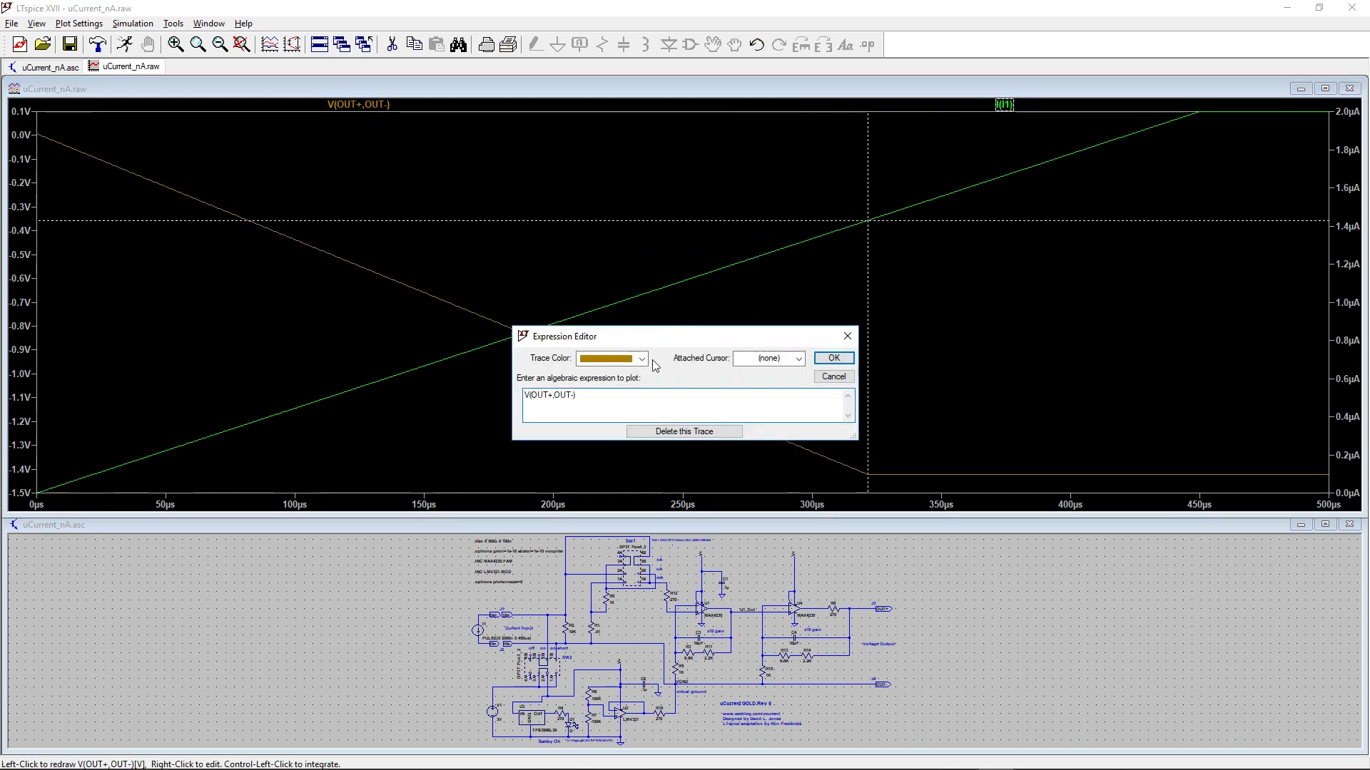
left_click(778, 358)
left_click(771, 398)
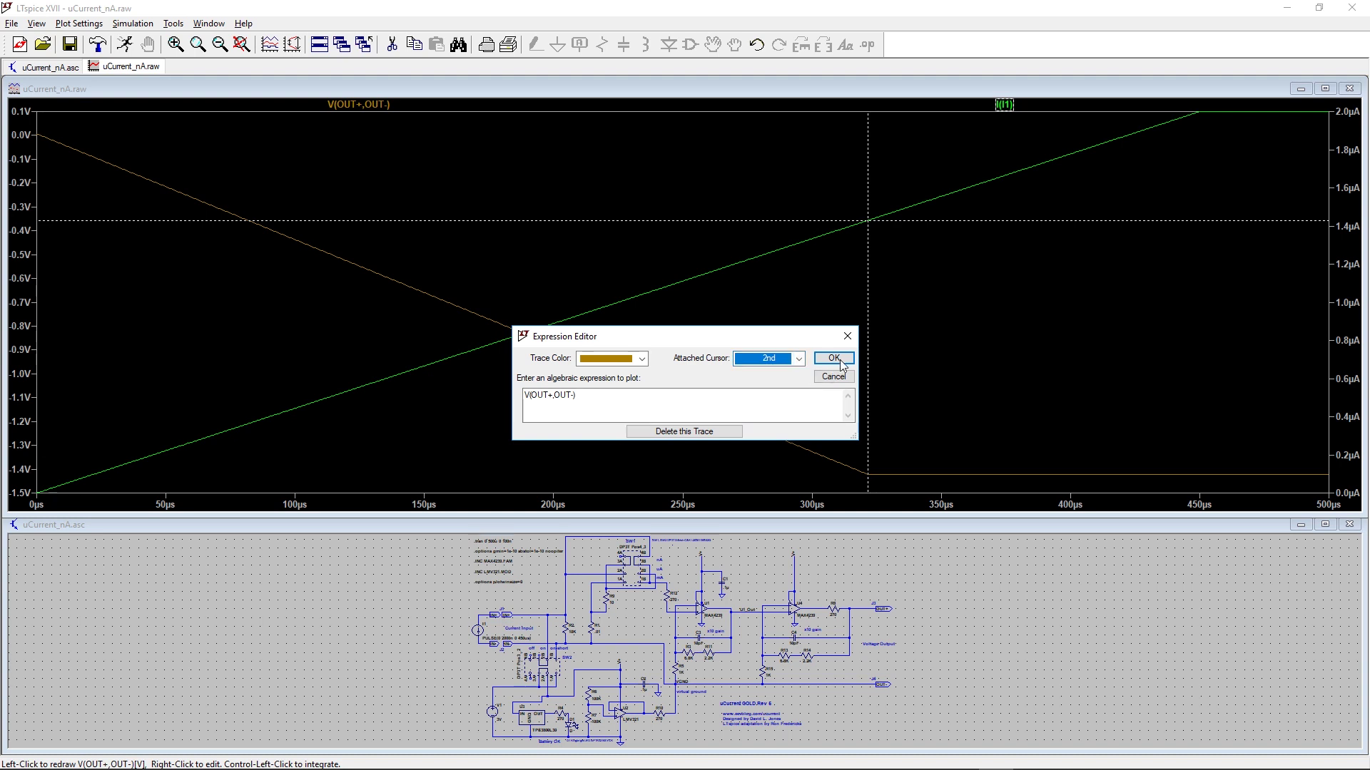
left_click(834, 358)
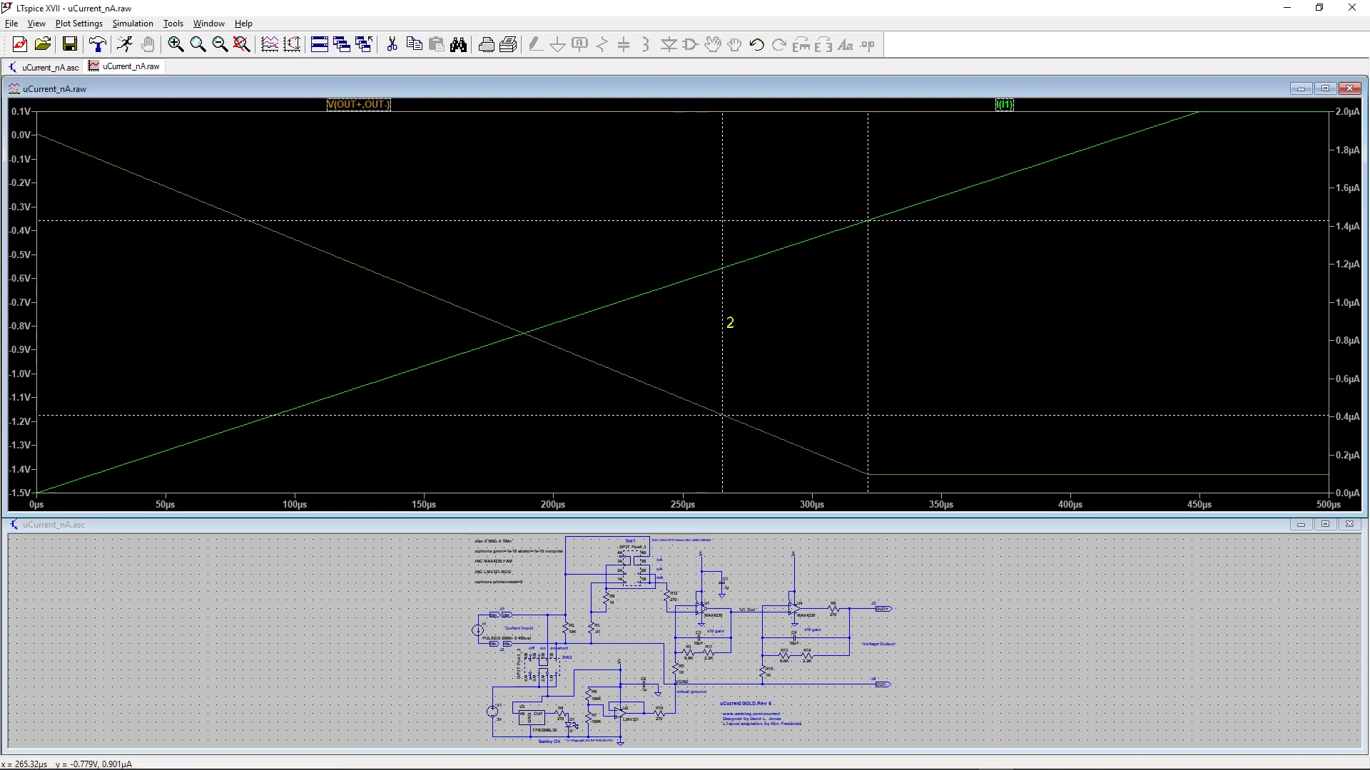
left_click_drag(729, 323, 865, 322)
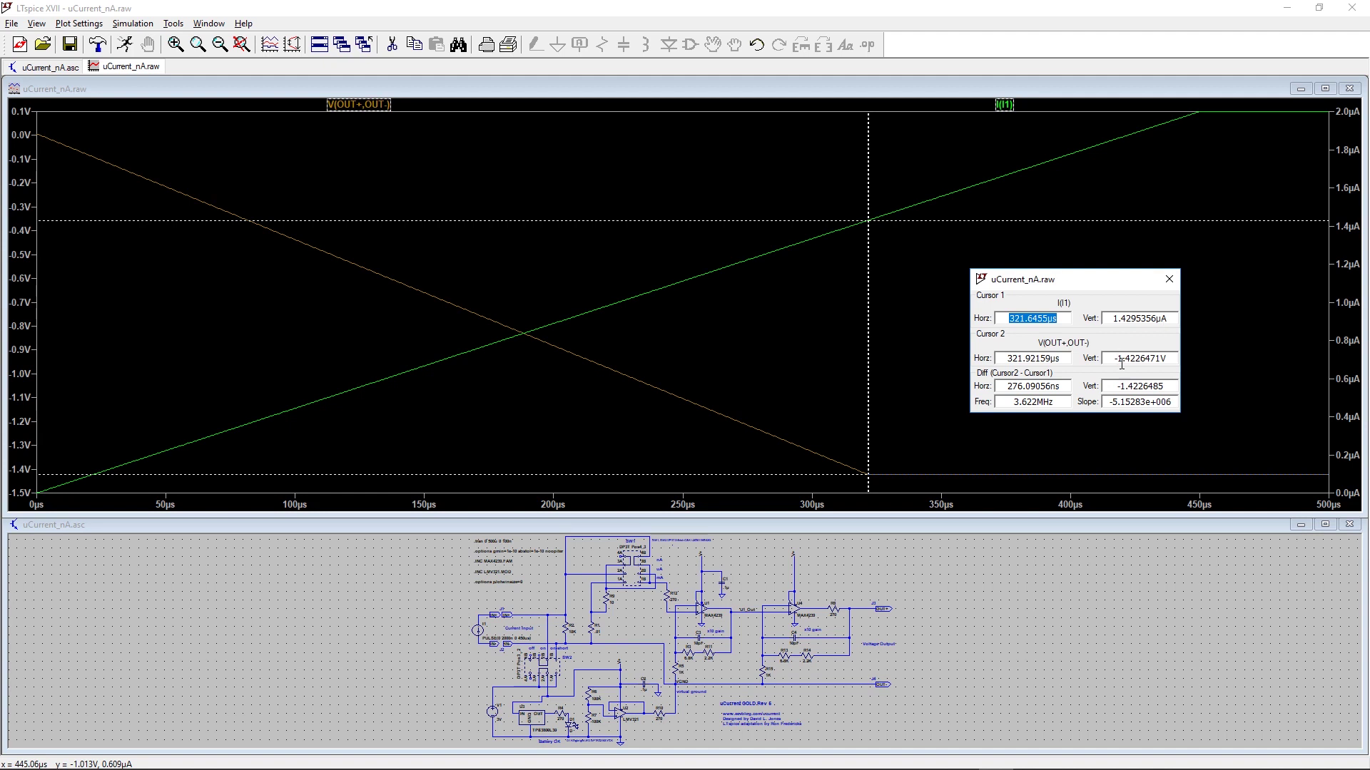
left_click(1169, 280)
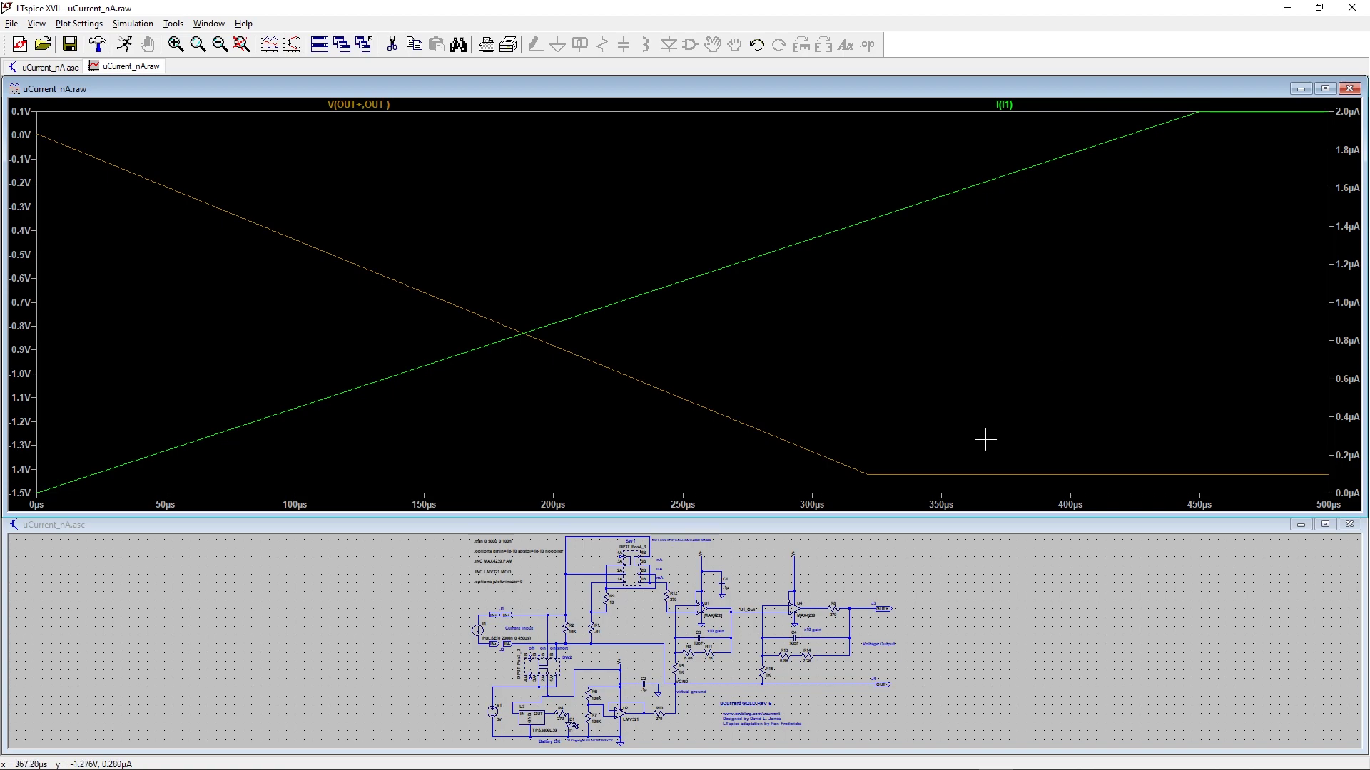
Enlarge the schematic window over the plot and open U3's TPS3809L30 sub-schematic
left_click_drag(965, 513, 960, 344)
left_click_drag(955, 510, 991, 209)
left_click_drag(1005, 160, 1010, 152)
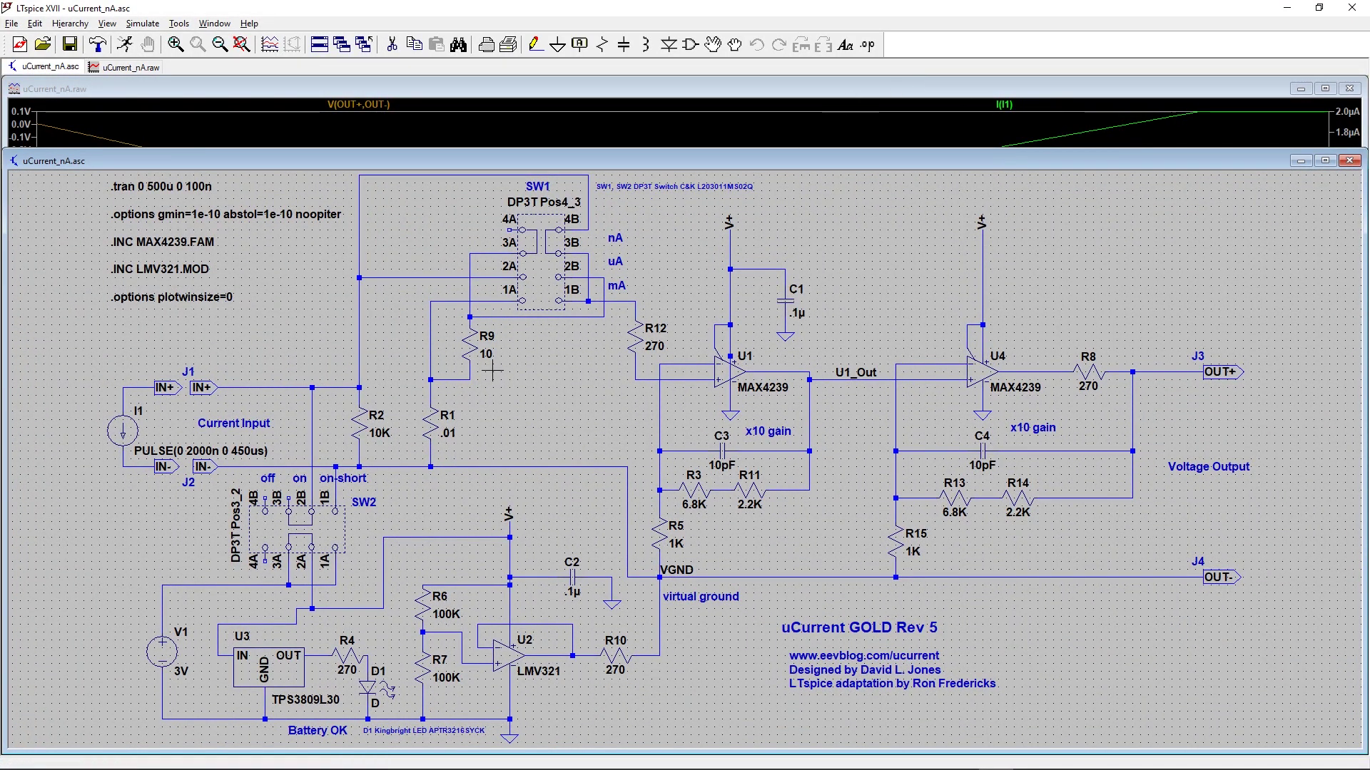
right_click(290, 679)
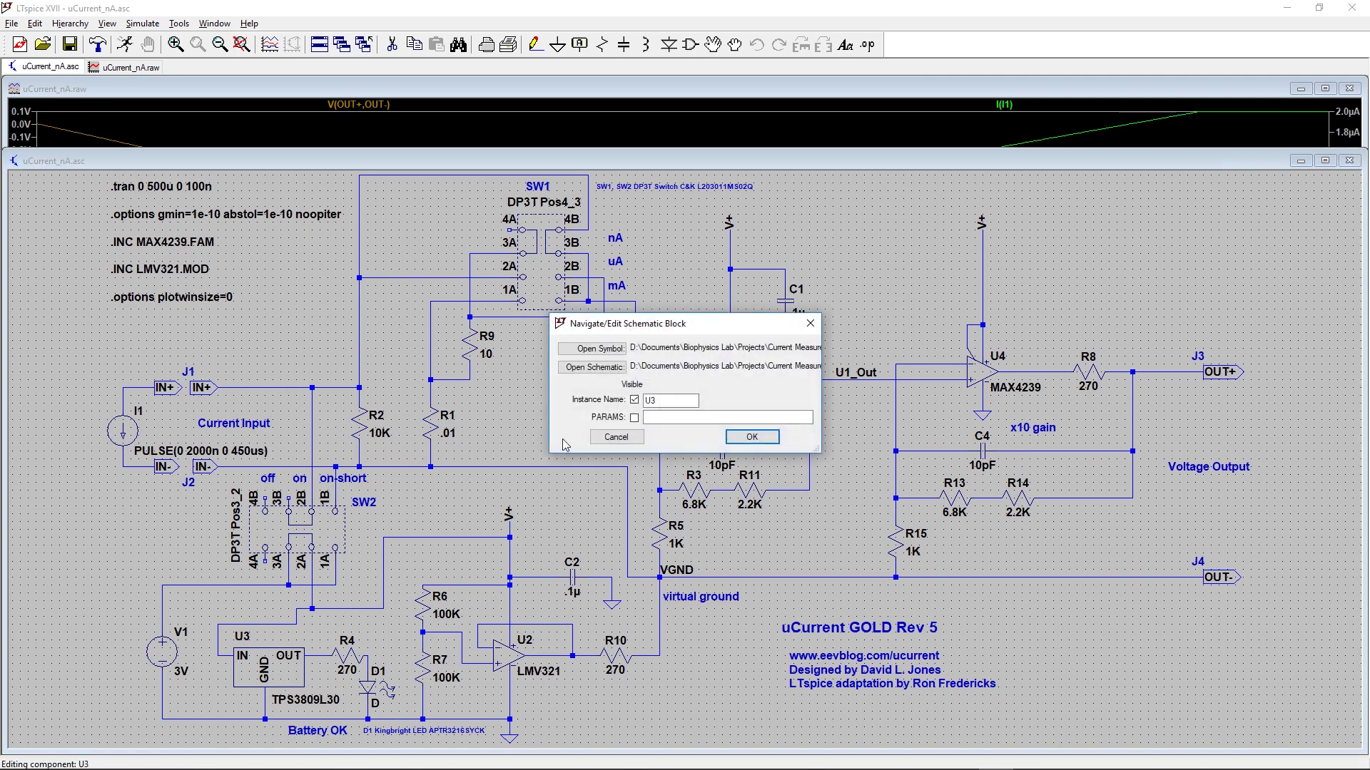
left_click(591, 367)
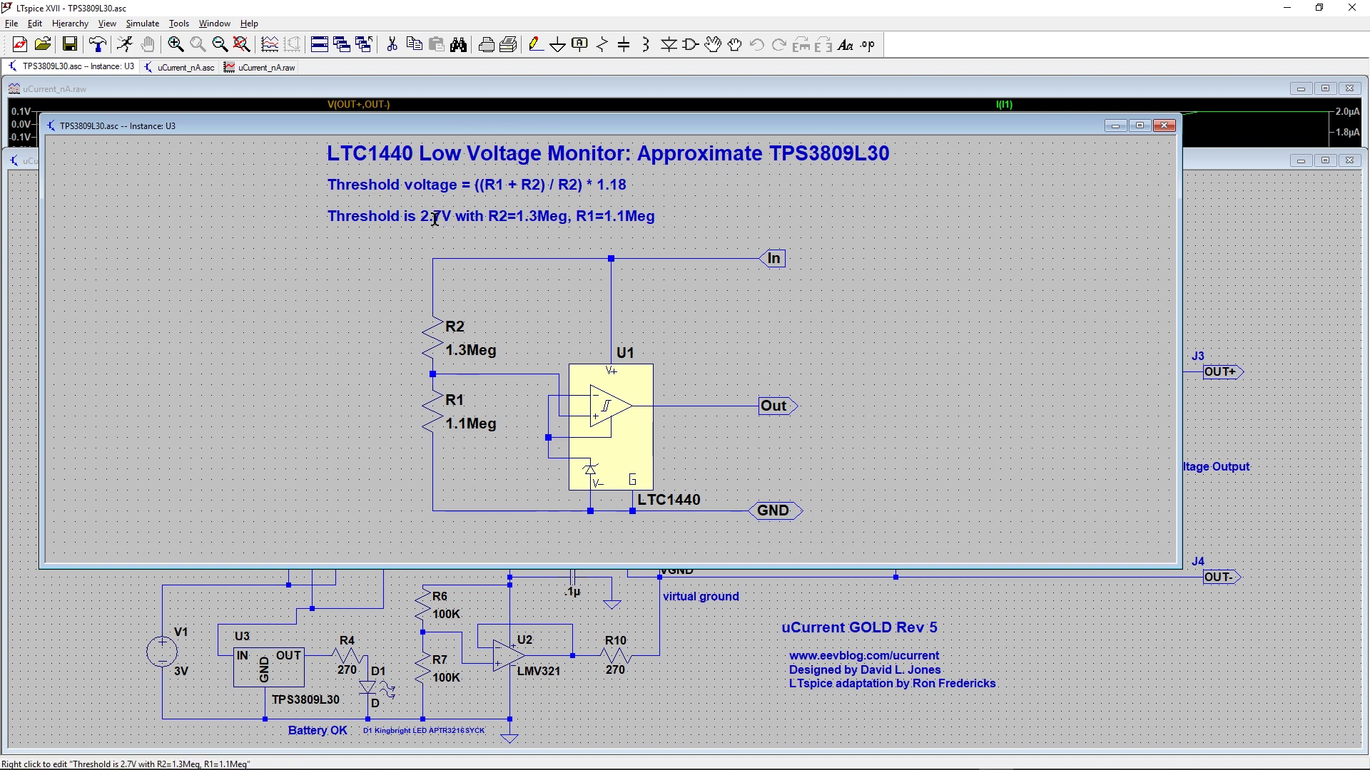
left_click(1163, 125)
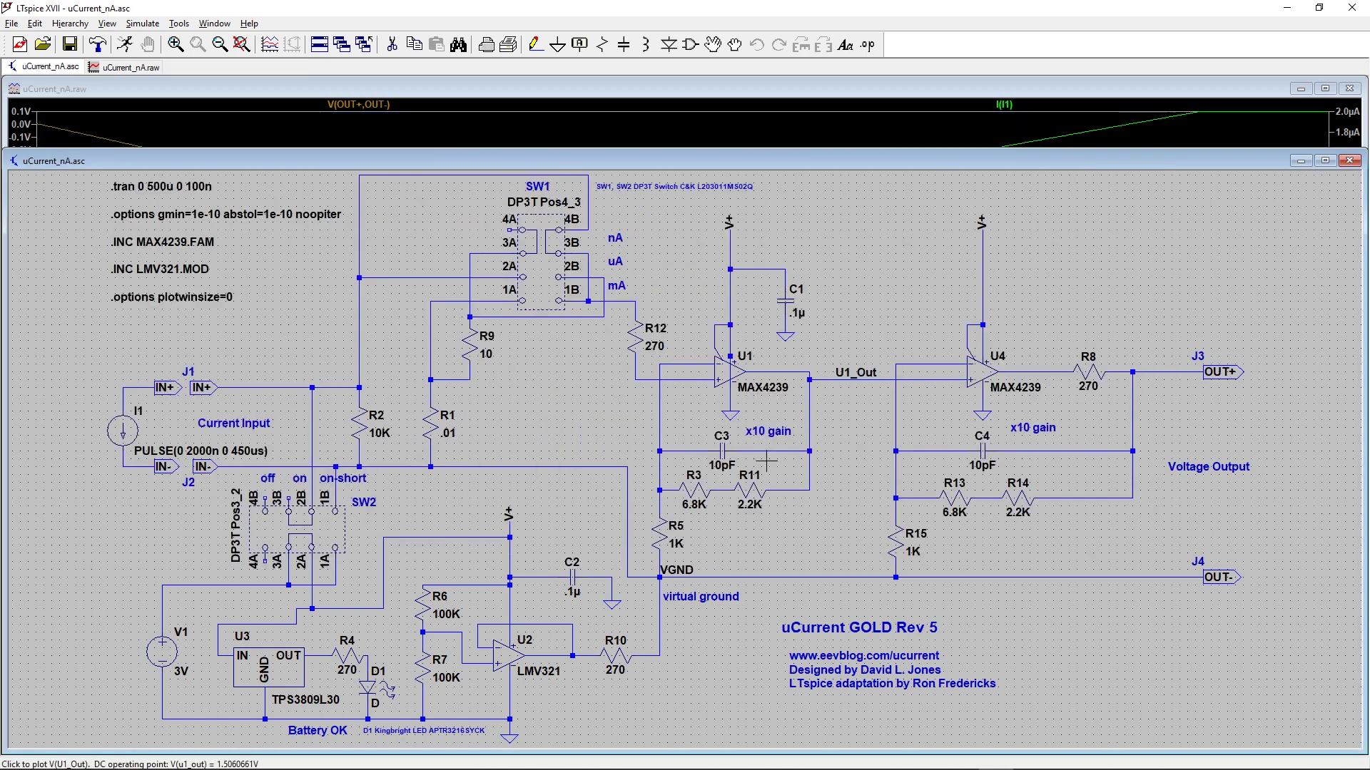